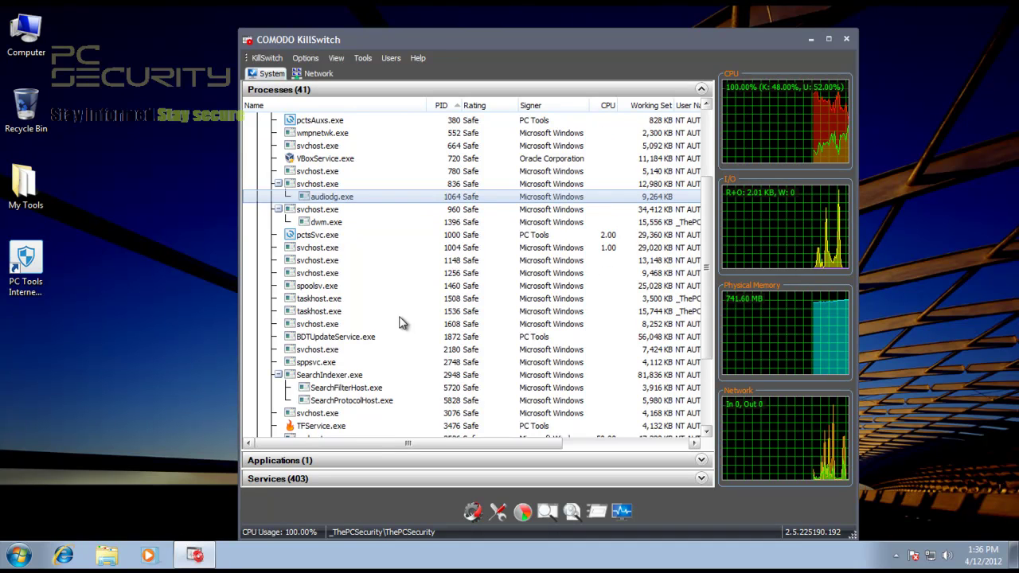
Look through the rest of the running processes in COMODO KillSwitch and close the program
scroll(367, 364, "down", 1)
scroll(367, 365, "down", 2)
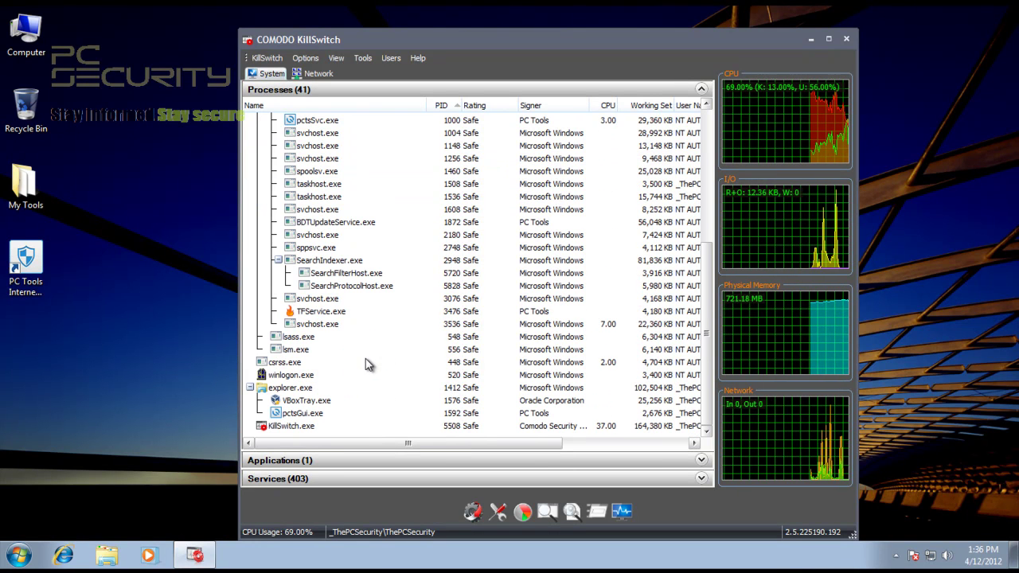
left_click(845, 39)
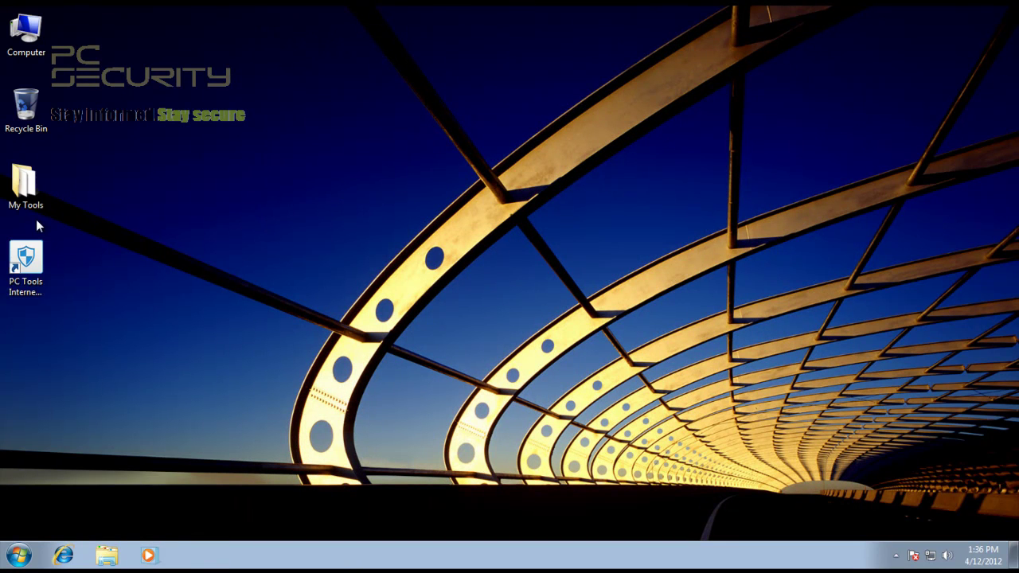
Launch HitmanPro36 from the My Tools folder on the desktop and close the folder window
double_click(40, 188)
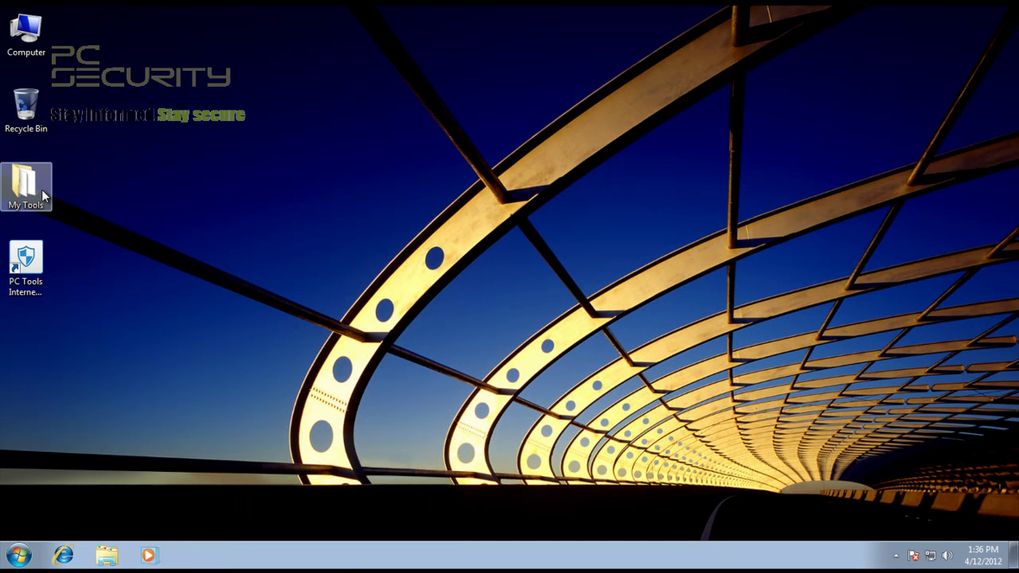
double_click(354, 254)
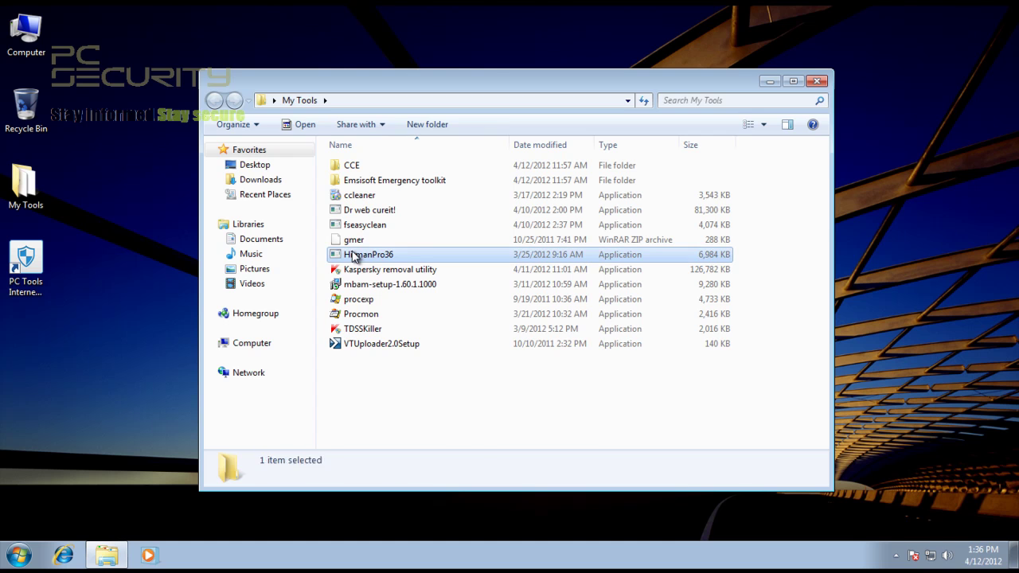
left_click(816, 80)
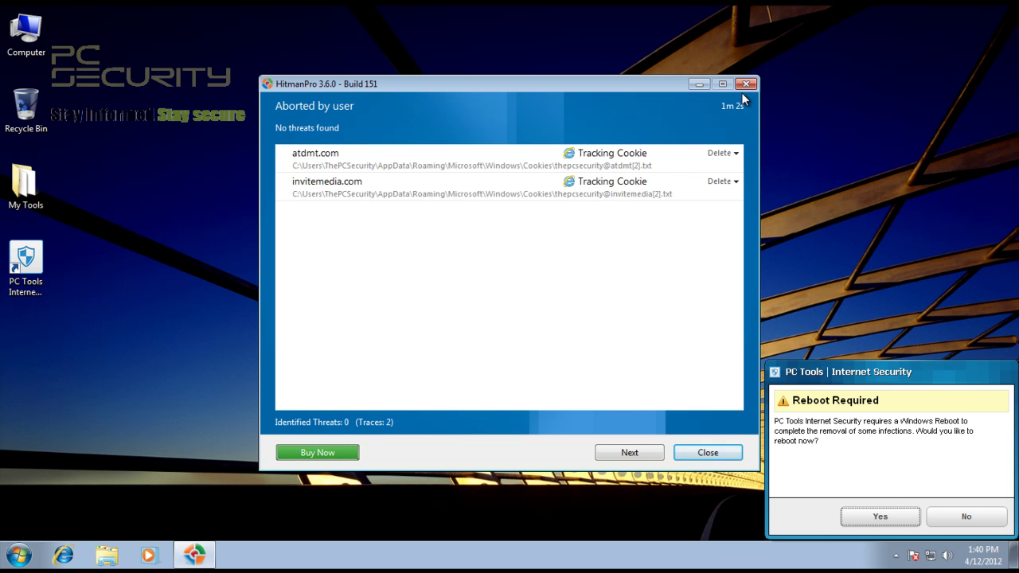
Minimize the HitmanPro results window and accept the PC Tools Internet Security request to reboot Windows
left_click(700, 84)
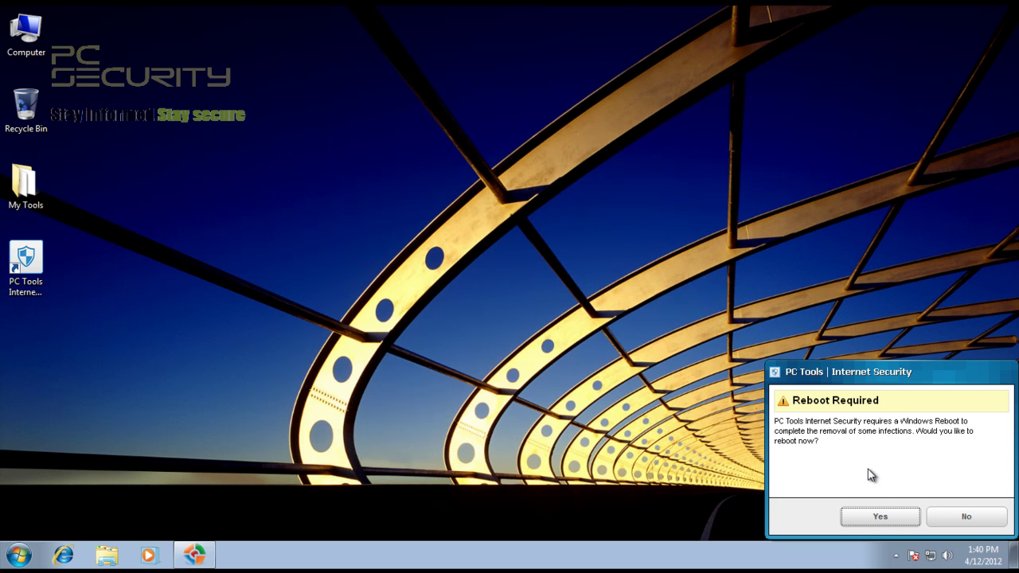
left_click(879, 518)
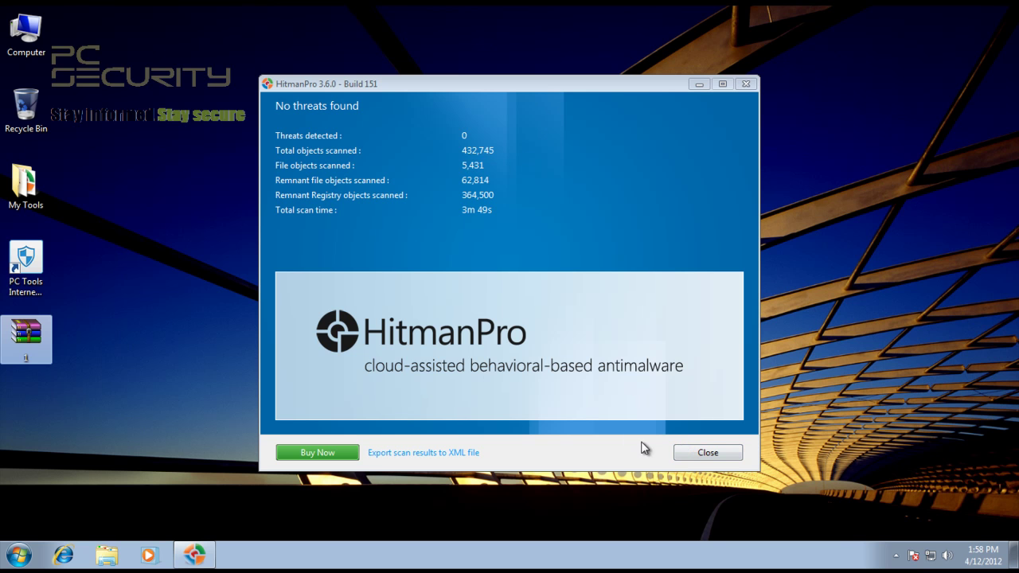
Check the hidden notification area icons and close the HitmanPro scan summary
left_click(895, 555)
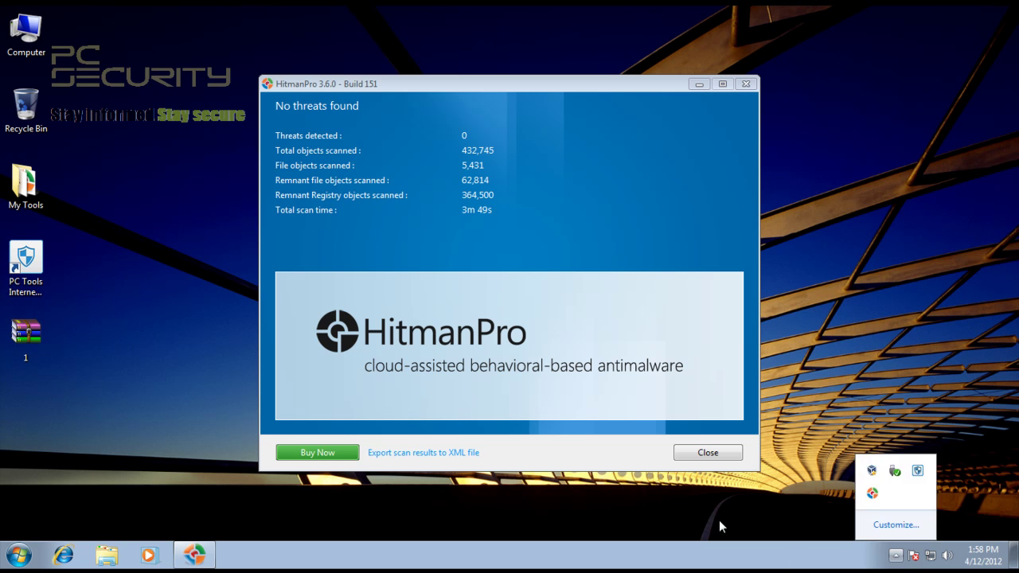
left_click(718, 520)
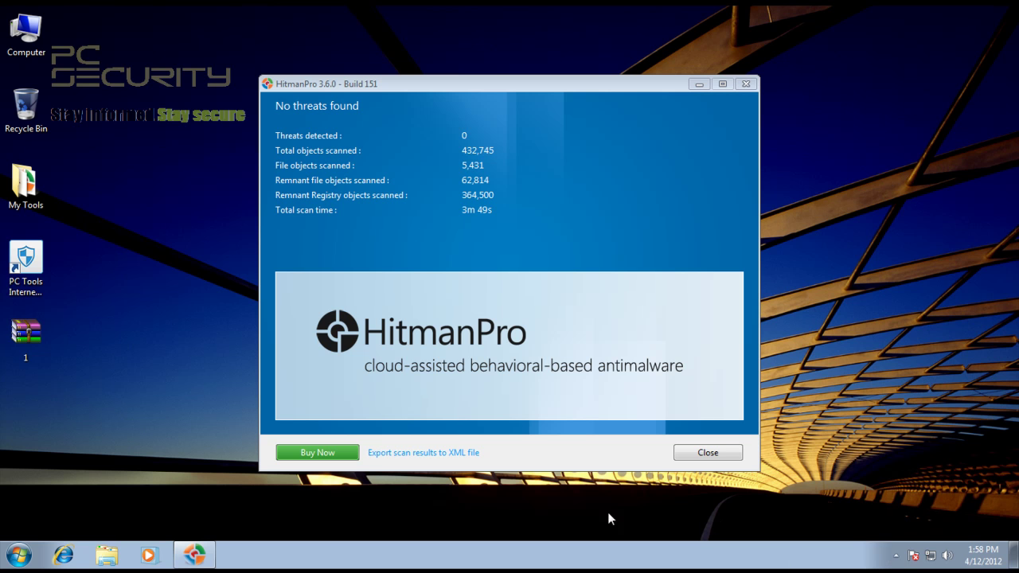
left_click(716, 453)
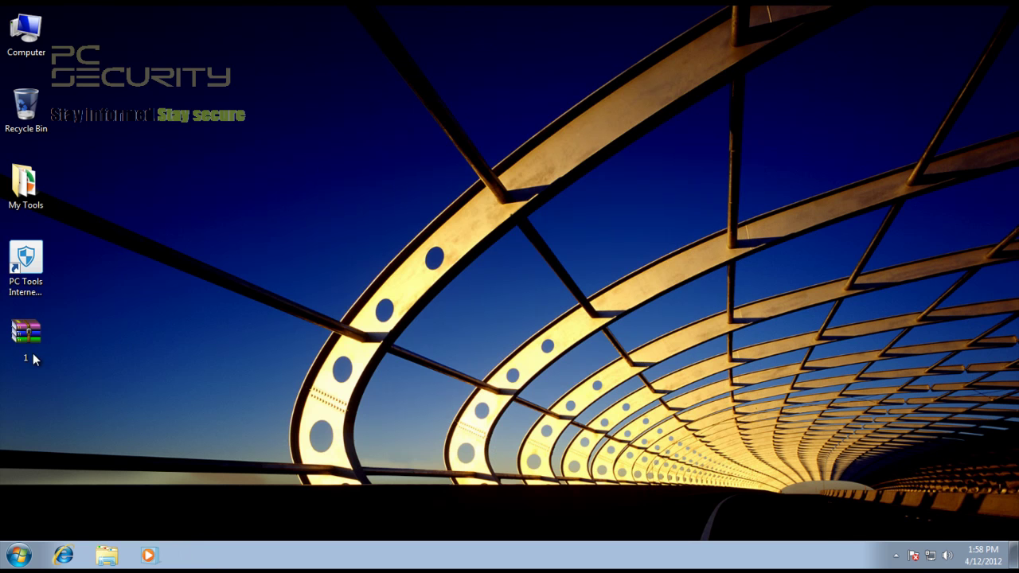
Disable PC Tools IntelliGuard protection for 15 minutes
left_click(896, 556)
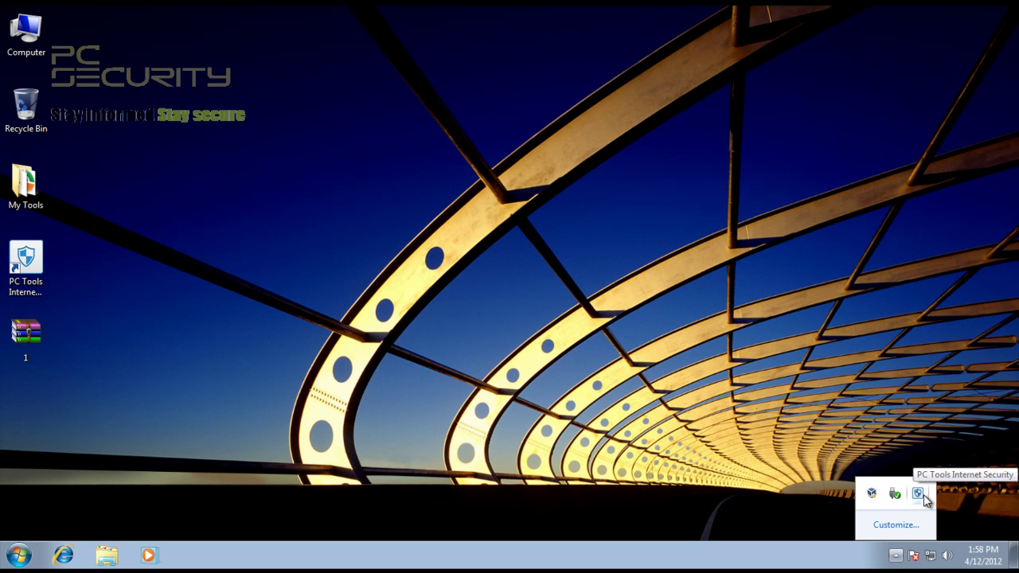
right_click(921, 495)
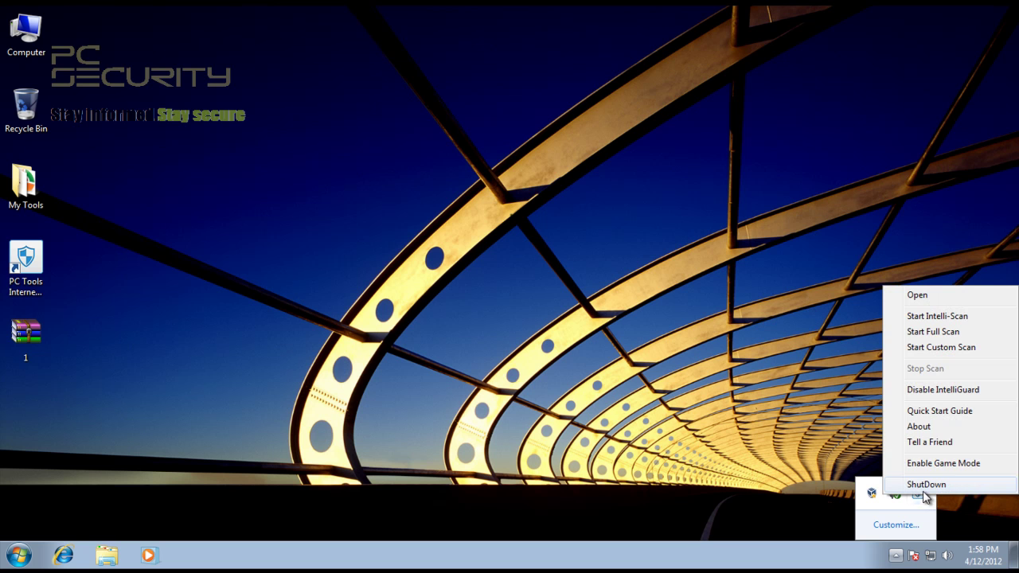
left_click(943, 390)
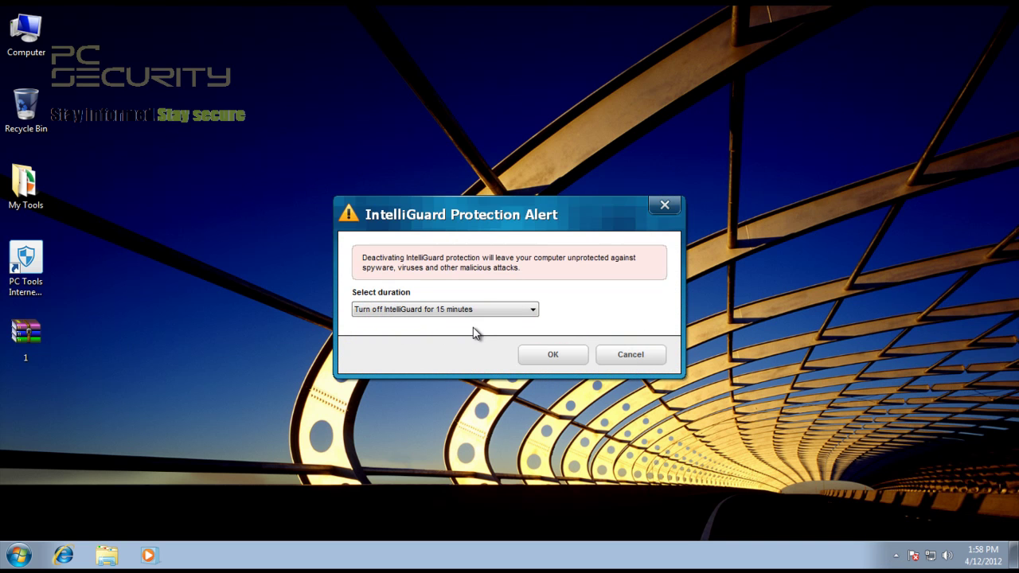
left_click(582, 355)
Extract folder 1 from the 1.rar archive to the desktop and close WinRAR
double_click(27, 323)
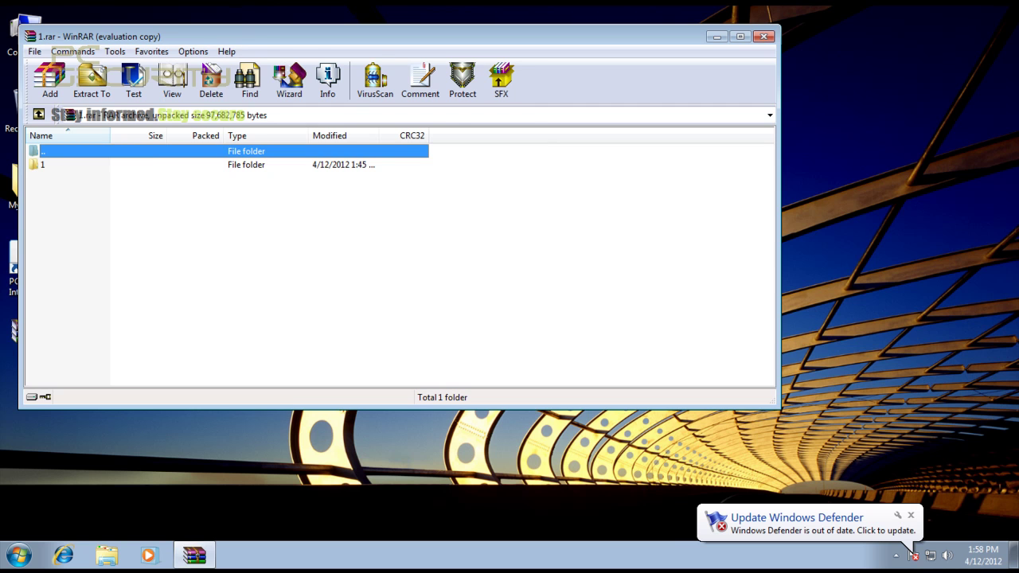
left_click_drag(196, 38, 309, 42)
left_click_drag(156, 169, 31, 393)
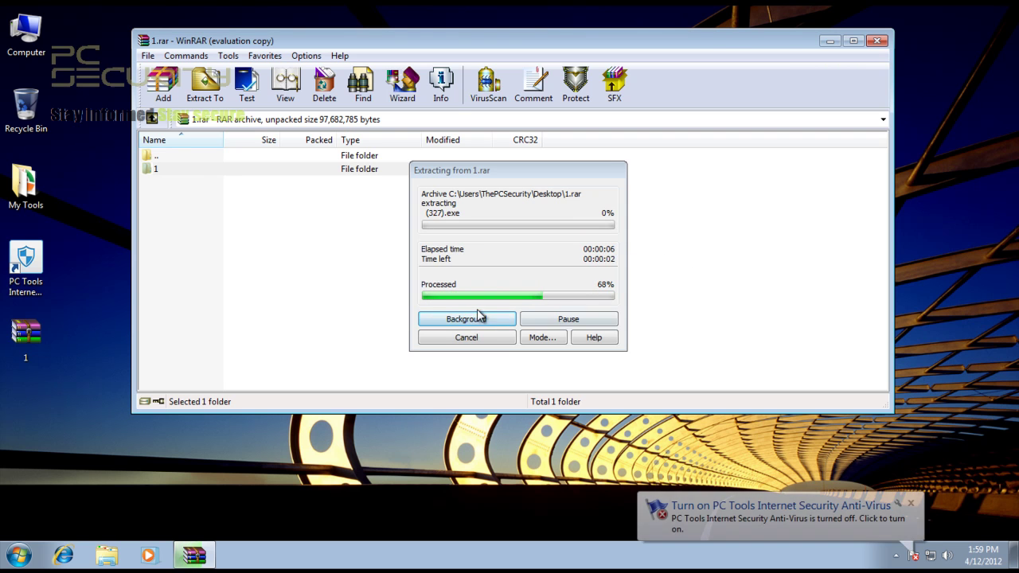
left_click(911, 505)
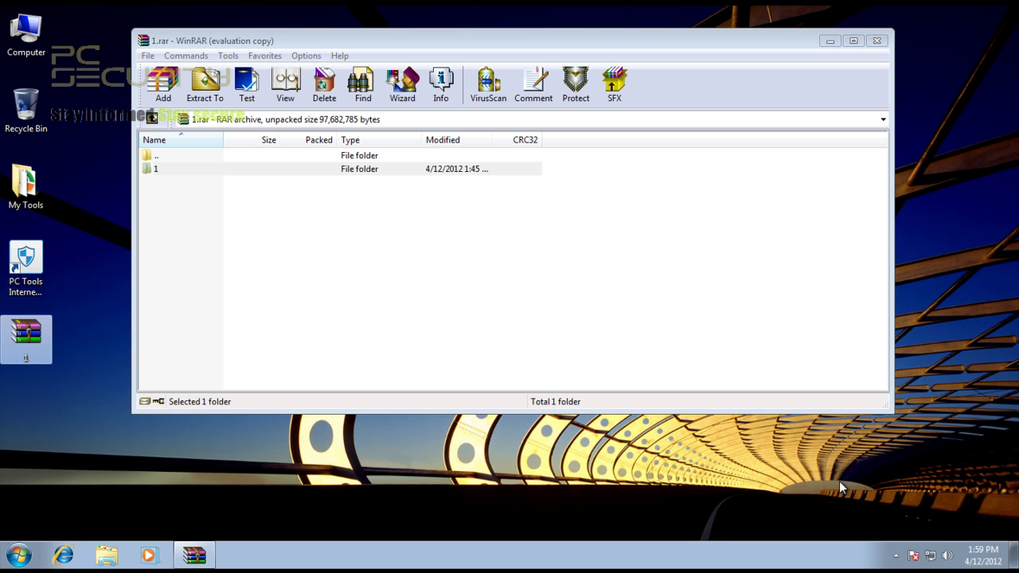
left_click(877, 42)
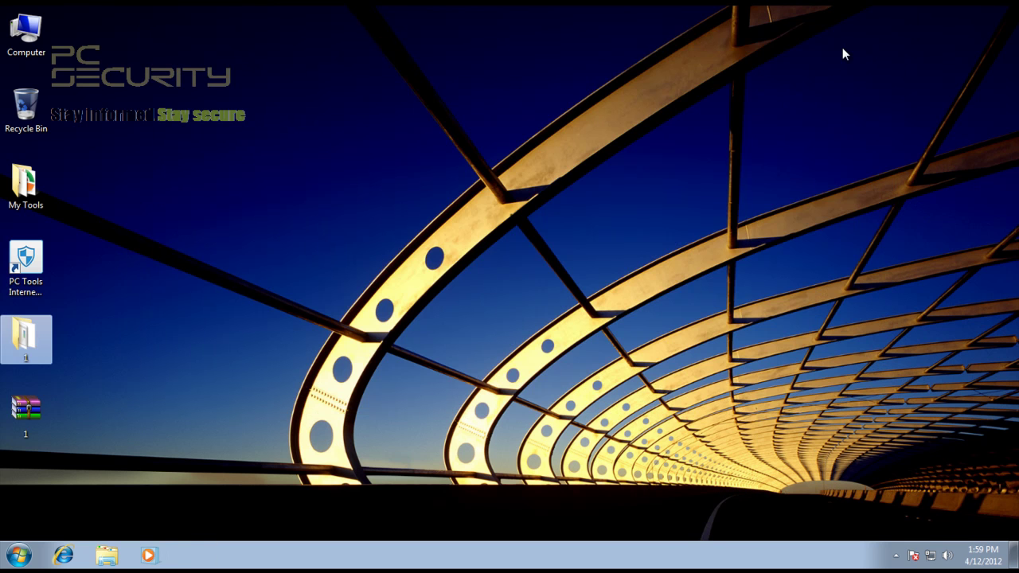
Check the properties of the extracted folder 1 for its size and number of files
right_click(27, 339)
left_click(70, 330)
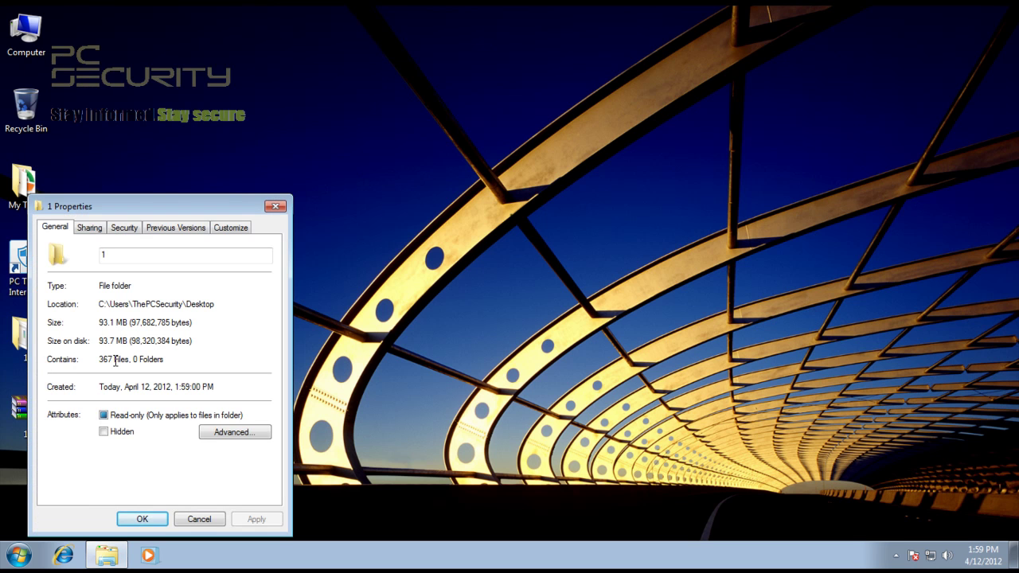
left_click(275, 206)
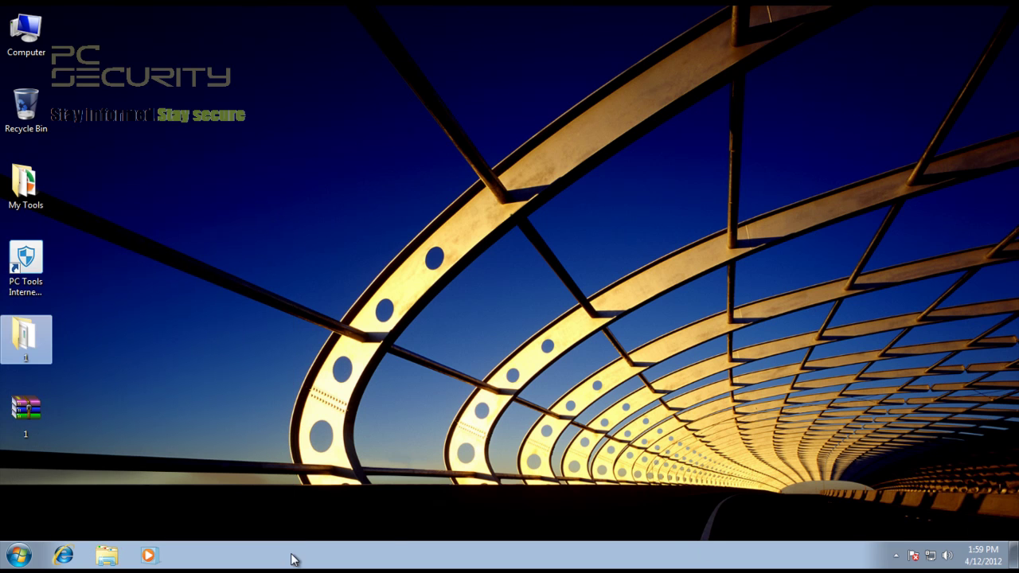
Enable PC Tools IntelliGuard protection again
left_click(895, 556)
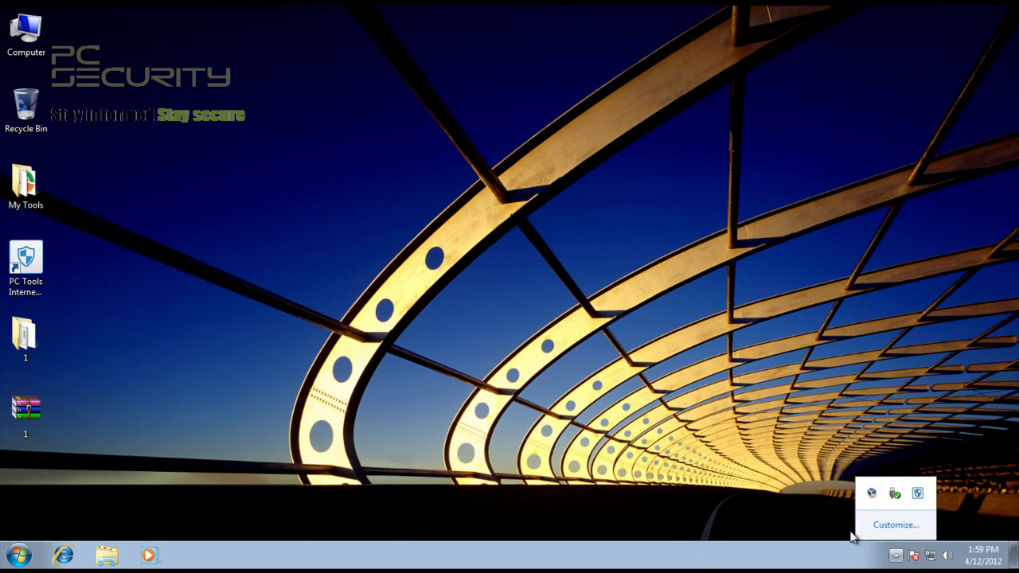
right_click(917, 495)
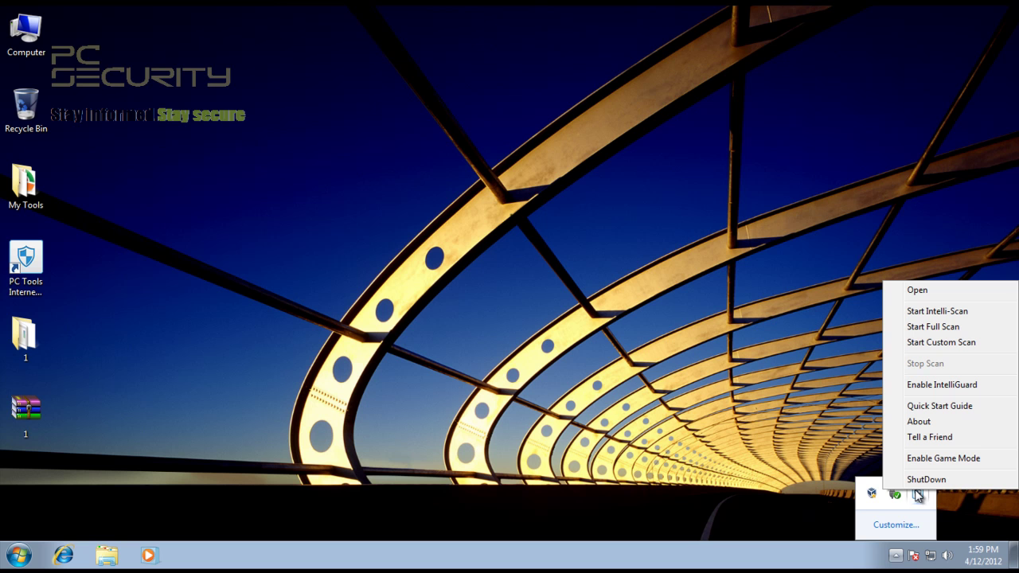
left_click(941, 386)
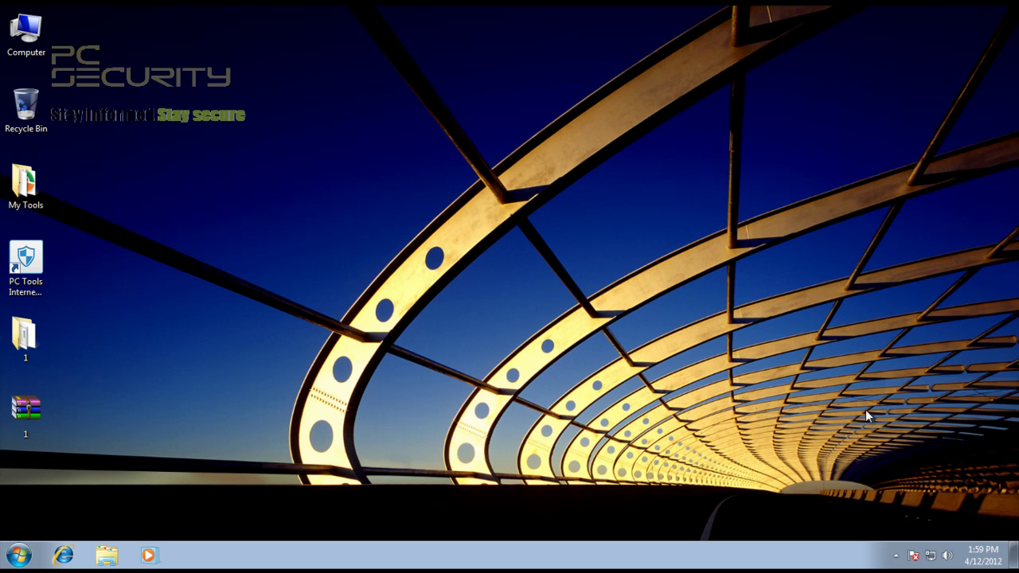
Start a PC Tools Internet Security scan of folder 1 on the desktop
right_click(32, 341)
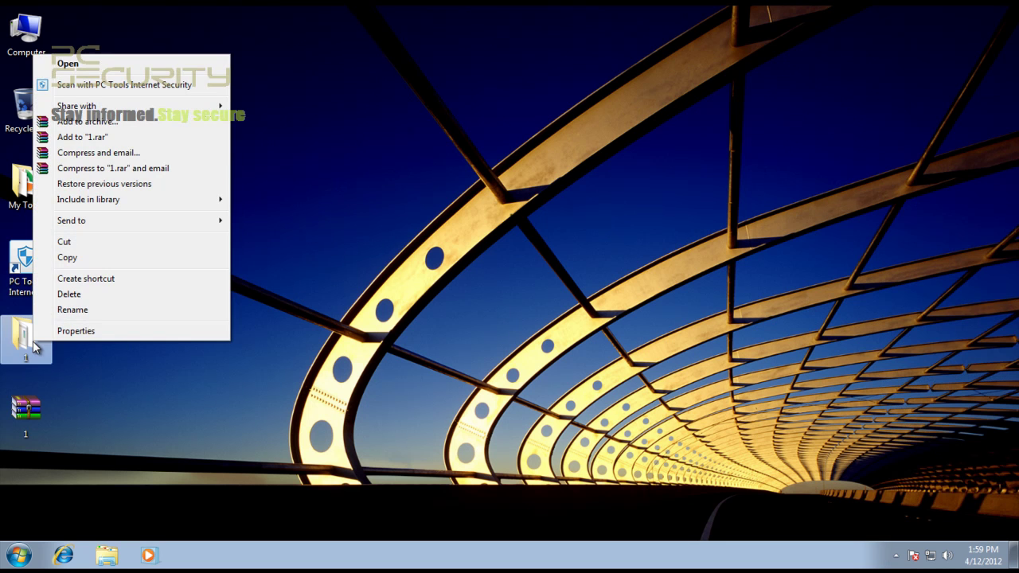
left_click(96, 86)
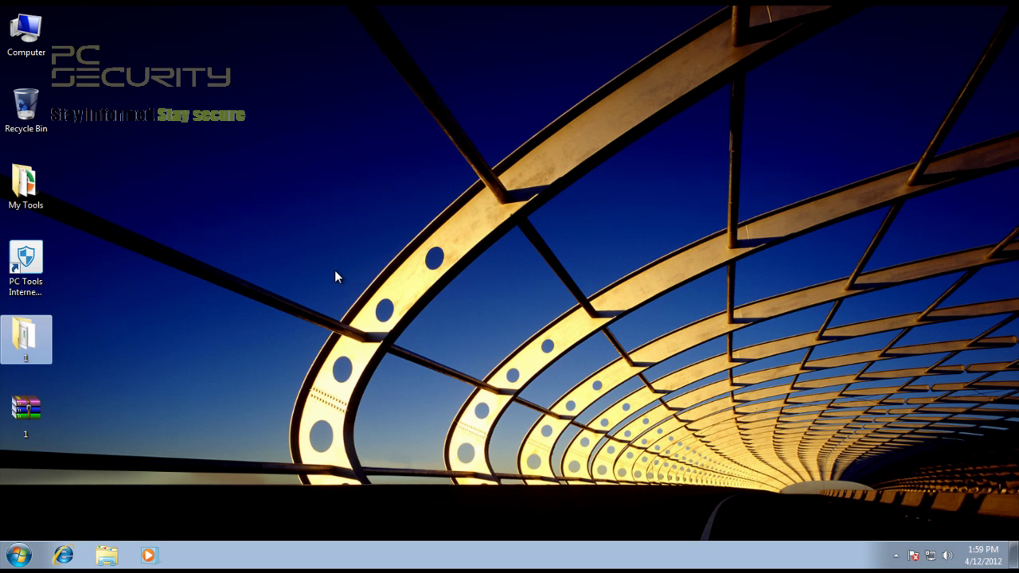
left_click(896, 556)
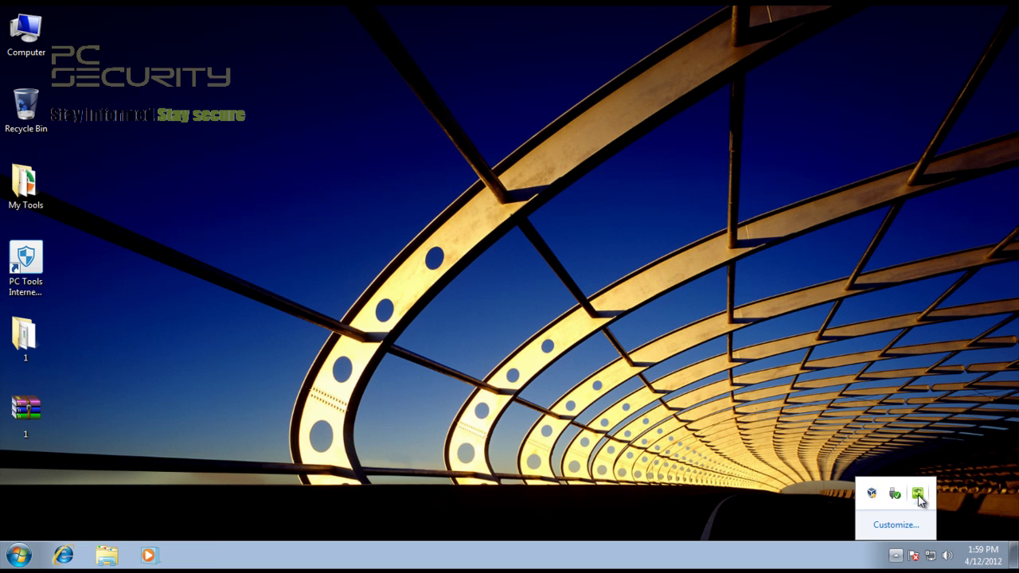
left_click(482, 357)
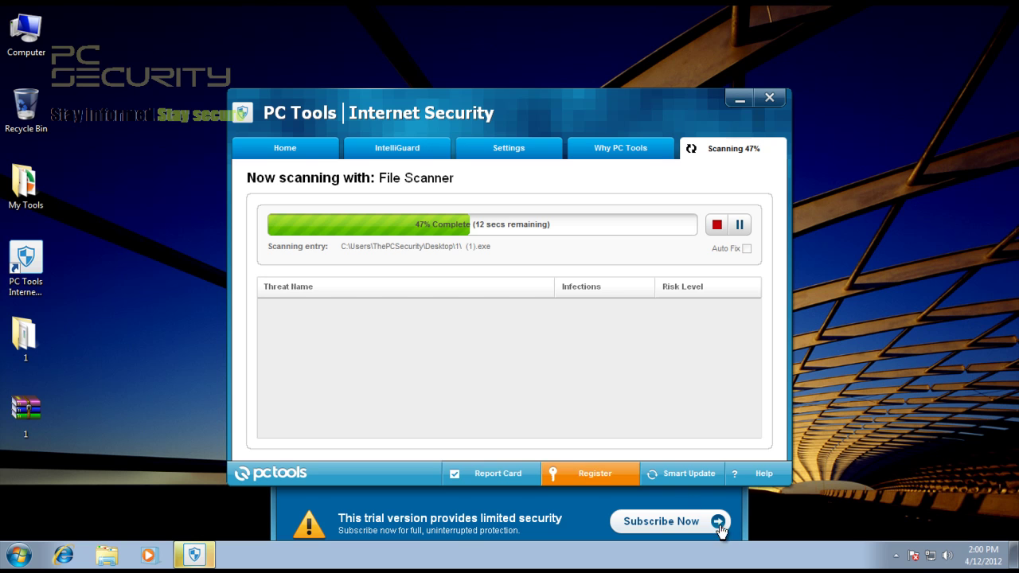
Reposition the PC Tools scan window higher on the desktop and hide the trial subscription message
left_click_drag(596, 112, 577, 59)
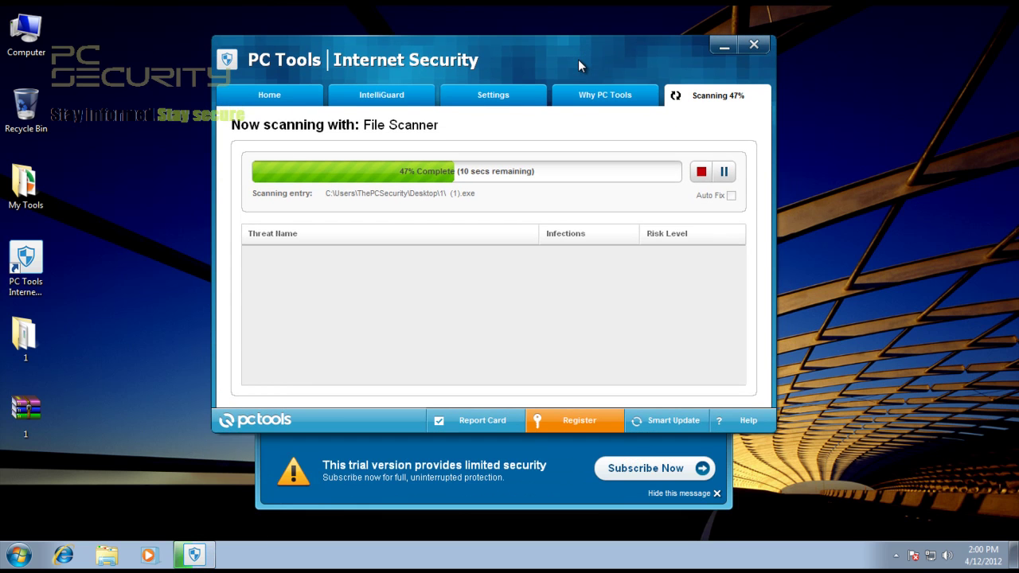
left_click(717, 494)
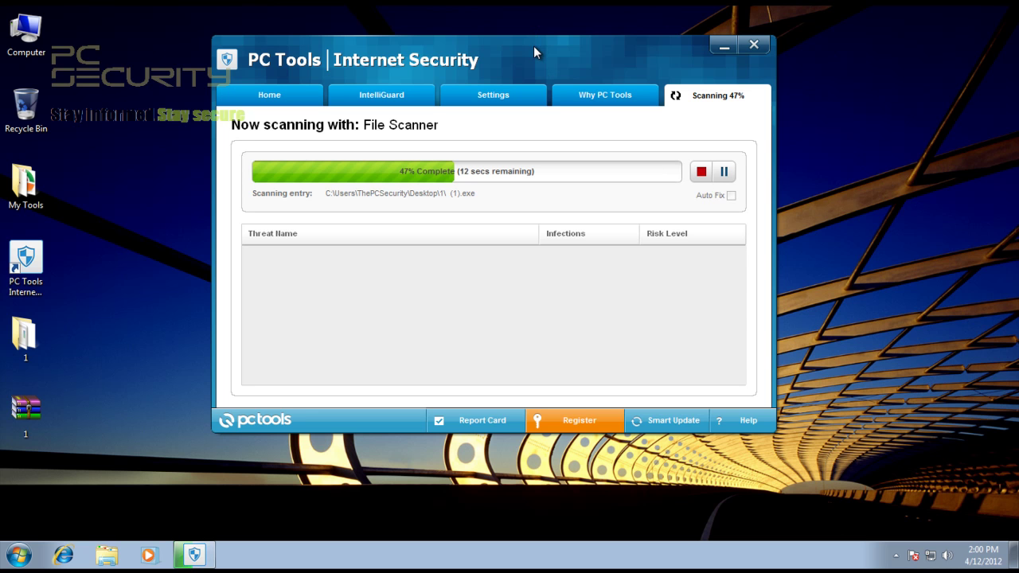
left_click_drag(534, 52, 530, 59)
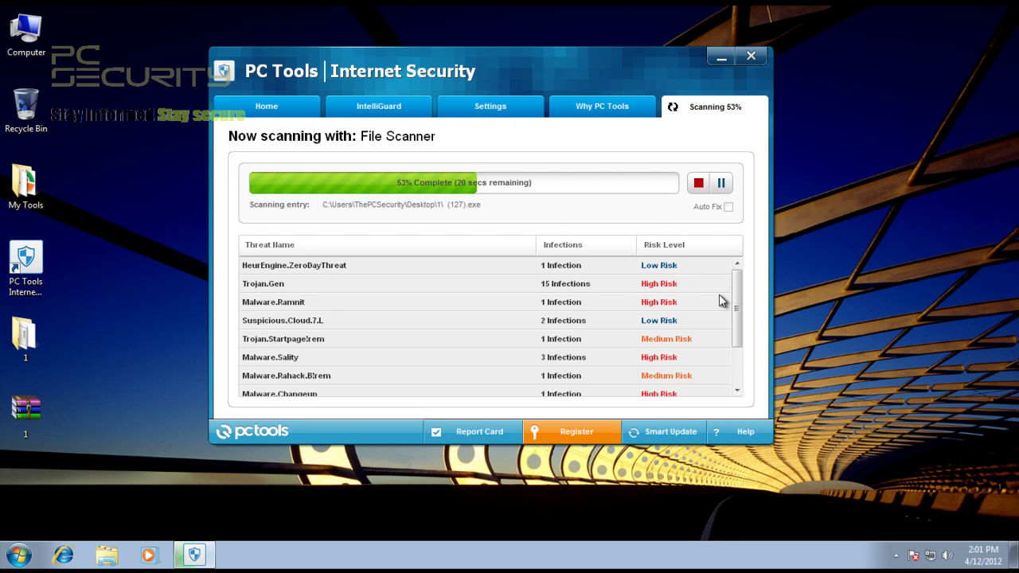
Review the detected threats during the scan and through the end of the final results list
left_click_drag(734, 298, 736, 274)
mouse_move(737, 309)
left_mouse_down()
mouse_move(736, 350)
mouse_move(736, 312)
left_mouse_up()
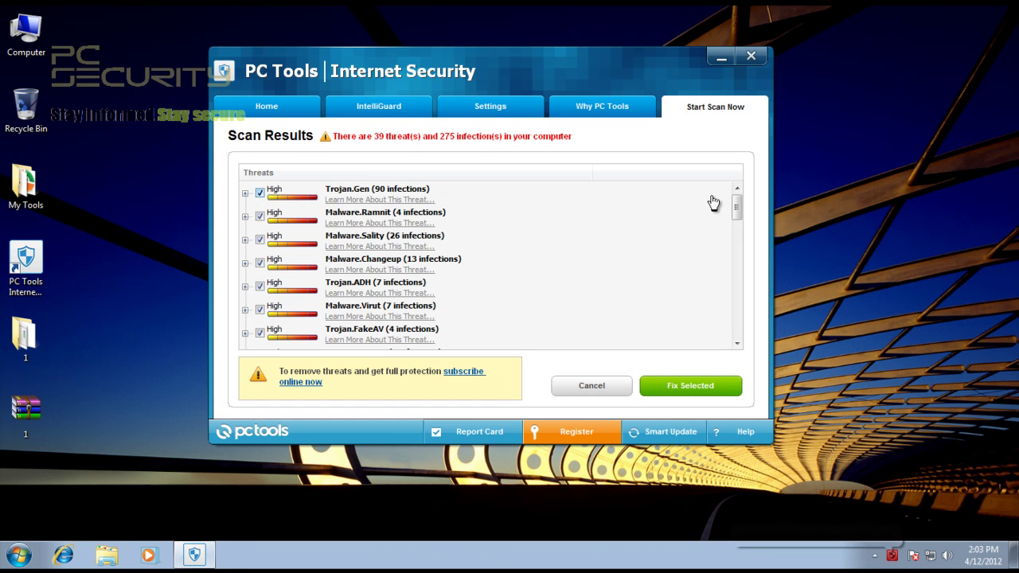
left_click_drag(737, 213, 733, 350)
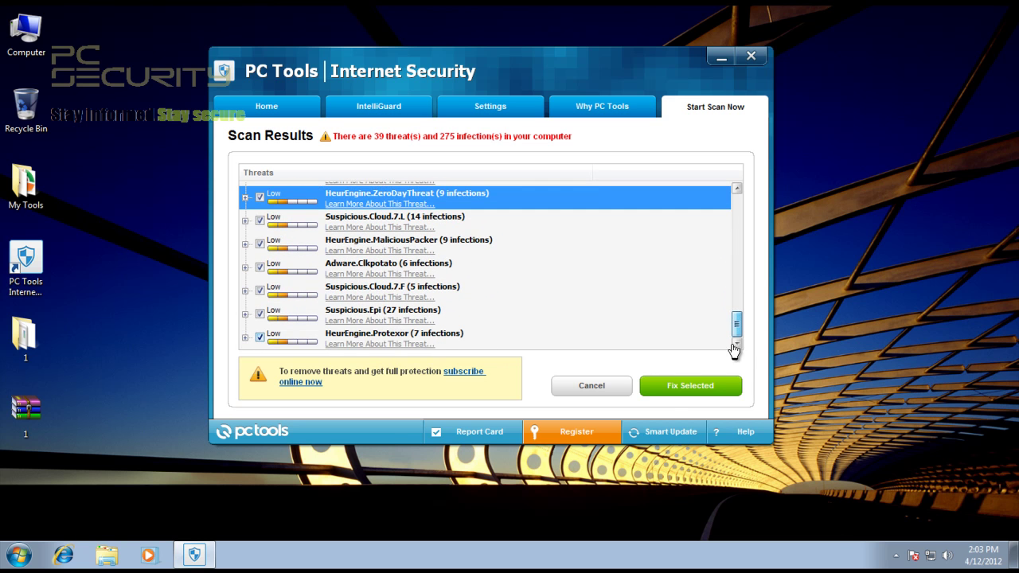
Try to fix the selected threats, cancel the registration request, and return to the start of the threat list
left_click(692, 386)
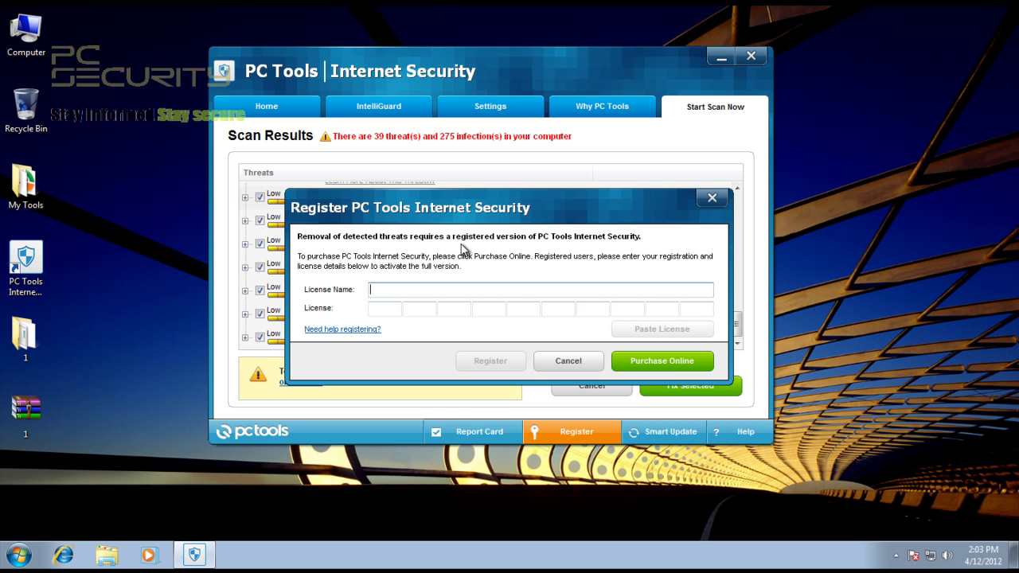
left_click(568, 361)
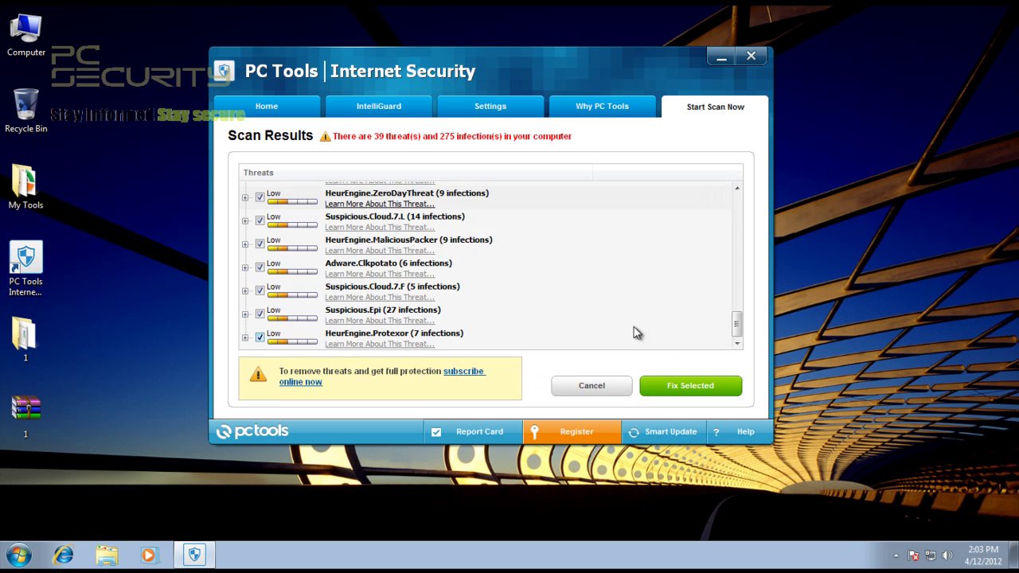
mouse_move(738, 326)
left_mouse_down()
mouse_move(732, 179)
mouse_move(737, 340)
left_mouse_up()
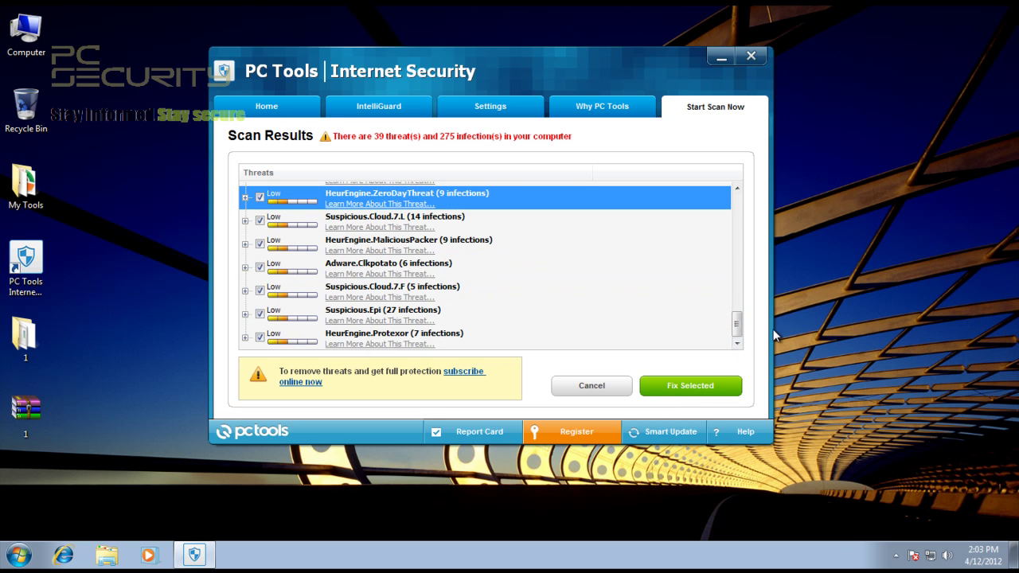
left_click_drag(737, 324, 735, 198)
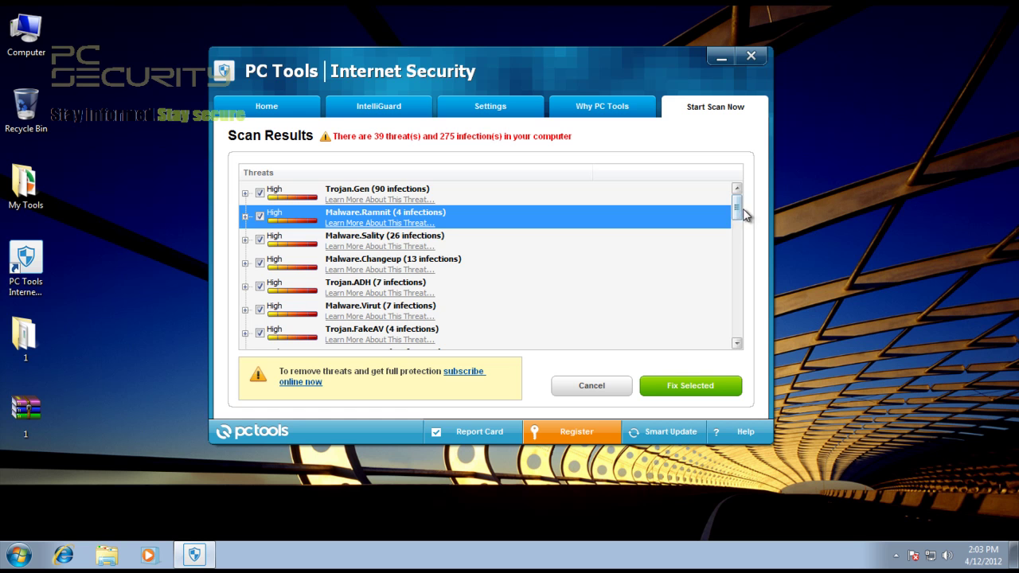
Review the threat list through its end, try again to fix the selected threats, and cancel the registration request
left_click_drag(737, 208, 723, 350)
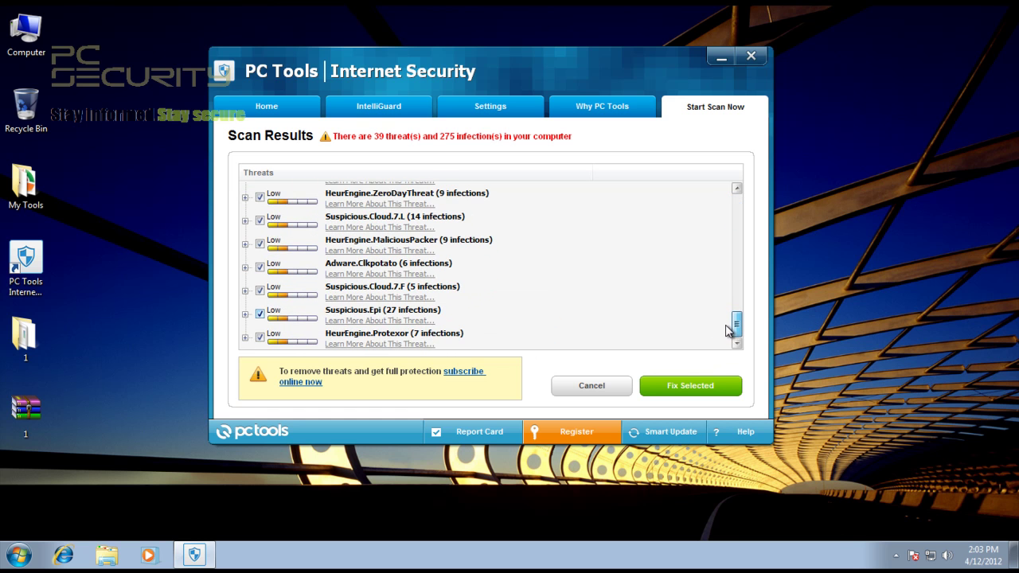
left_click_drag(727, 330, 727, 323)
scroll(727, 323, "down", 2)
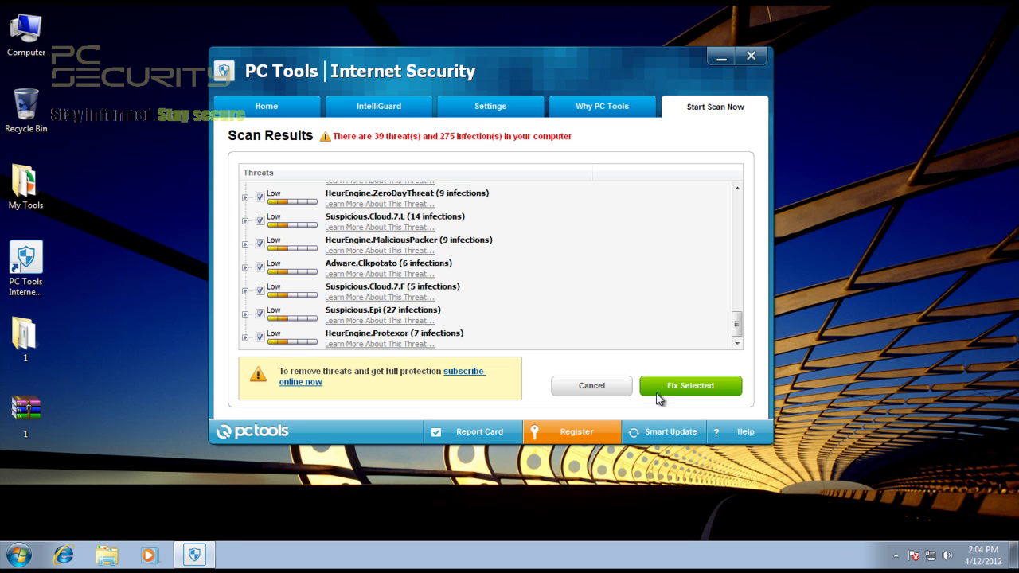
left_click(690, 396)
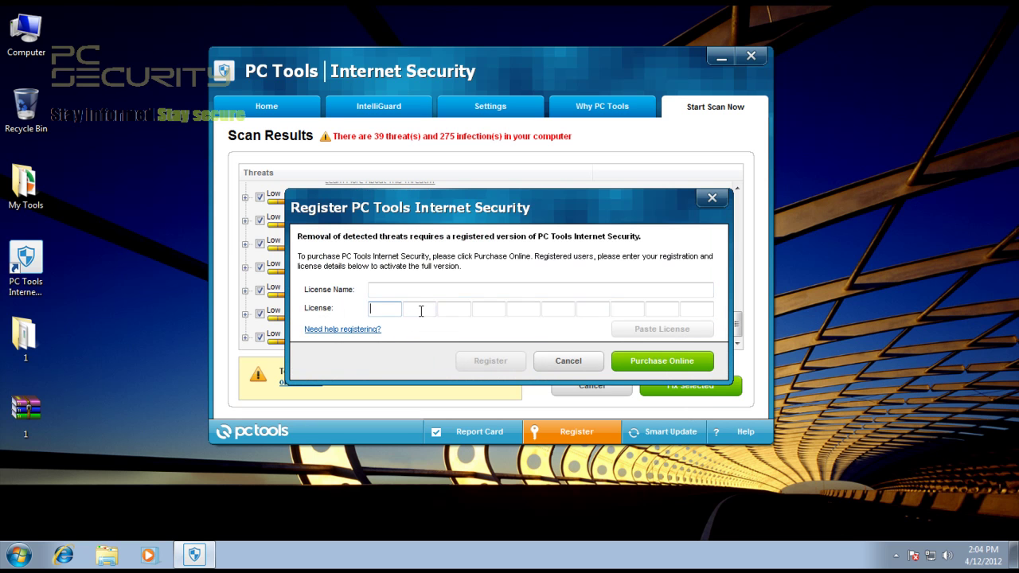
left_click(387, 288)
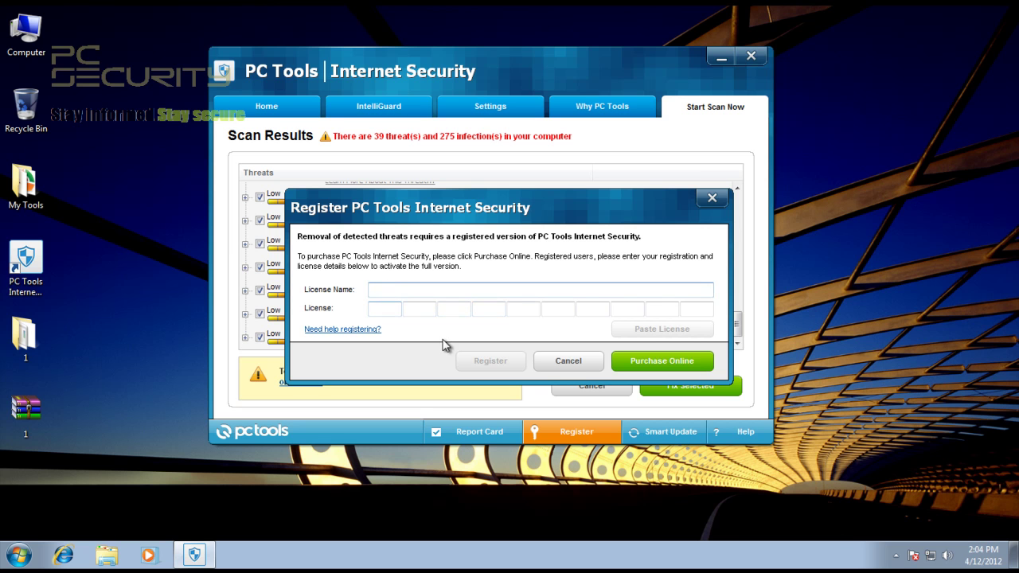
left_click(568, 361)
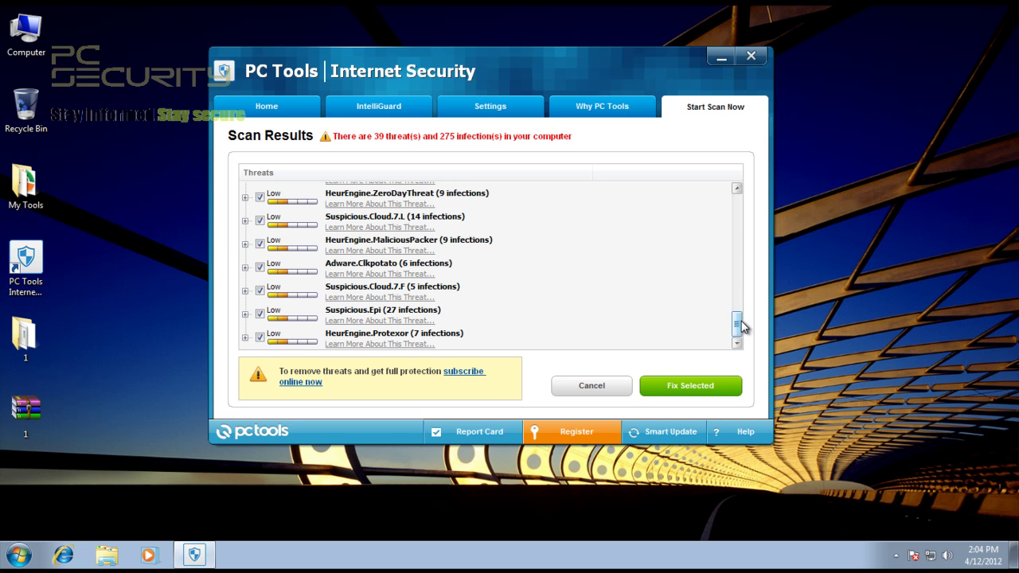
Compare the home protection summary with the full scan results list and close the PC Tools window
left_click(267, 107)
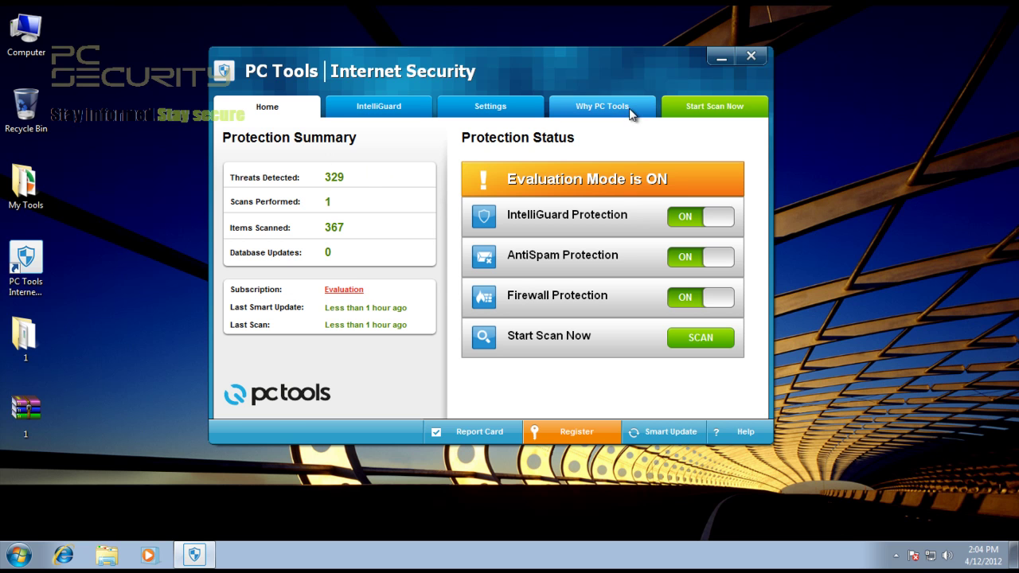
left_click(714, 106)
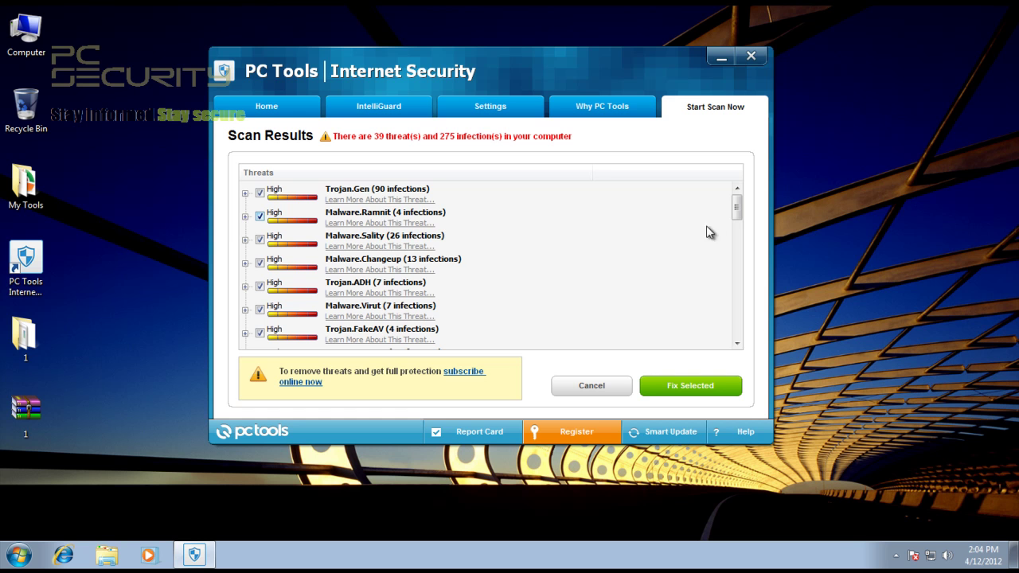
mouse_move(737, 207)
left_mouse_down()
mouse_move(740, 367)
mouse_move(737, 207)
left_mouse_up()
left_click_drag(733, 209, 745, 347)
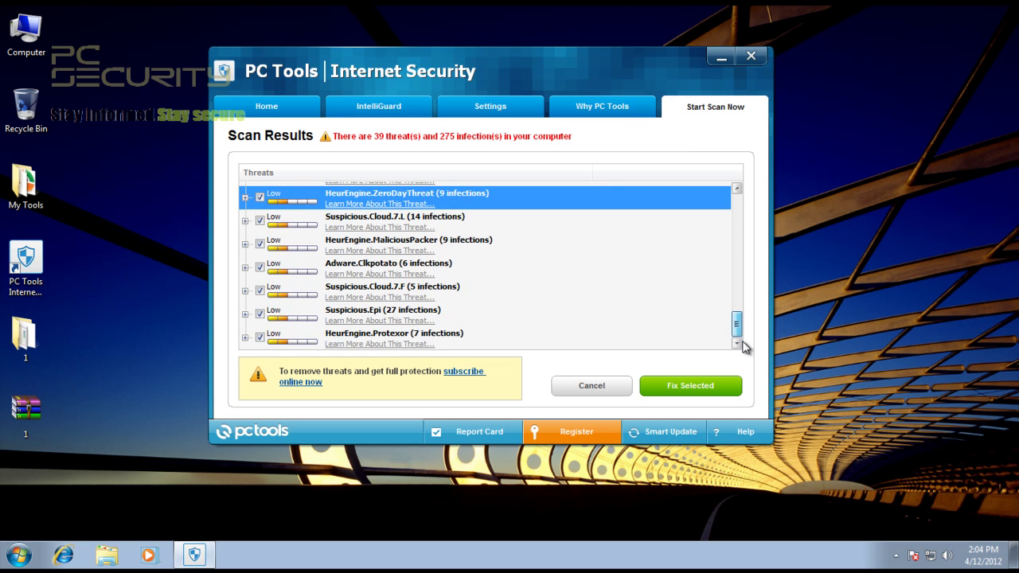
left_click(745, 58)
Open the Windows Calculator and move it away from the desktop icons
left_click(20, 554)
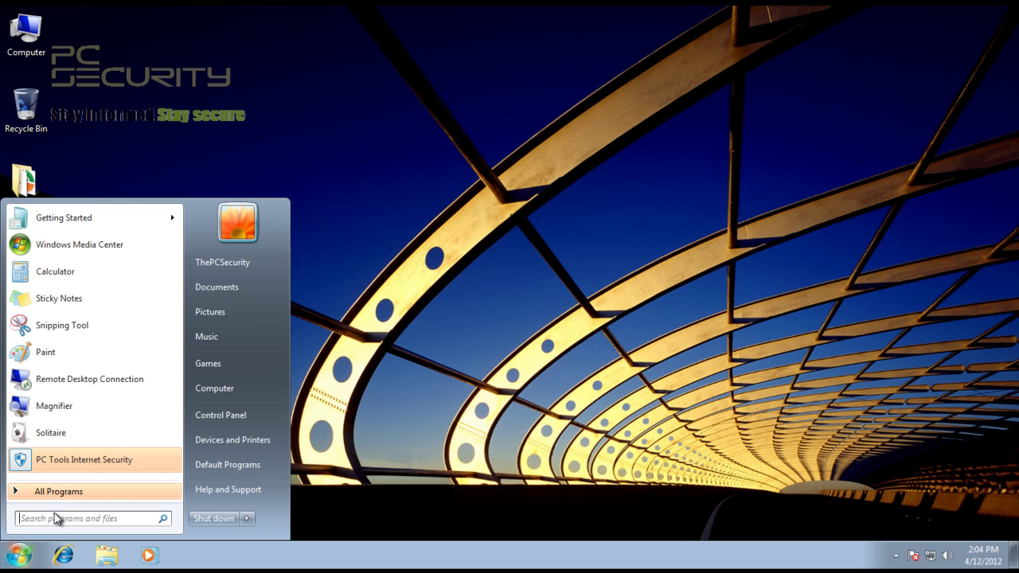
type("cal")
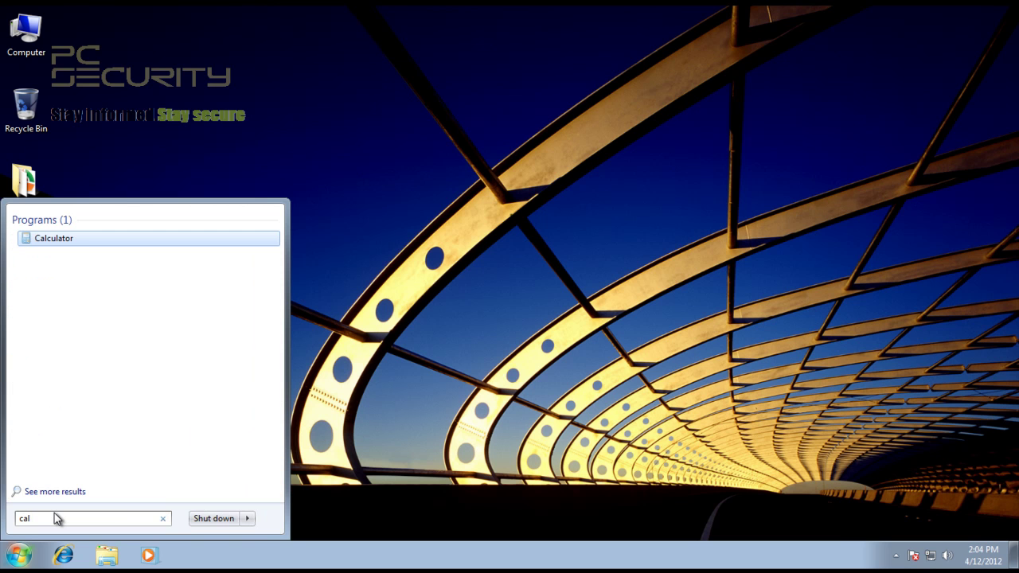
left_click(55, 239)
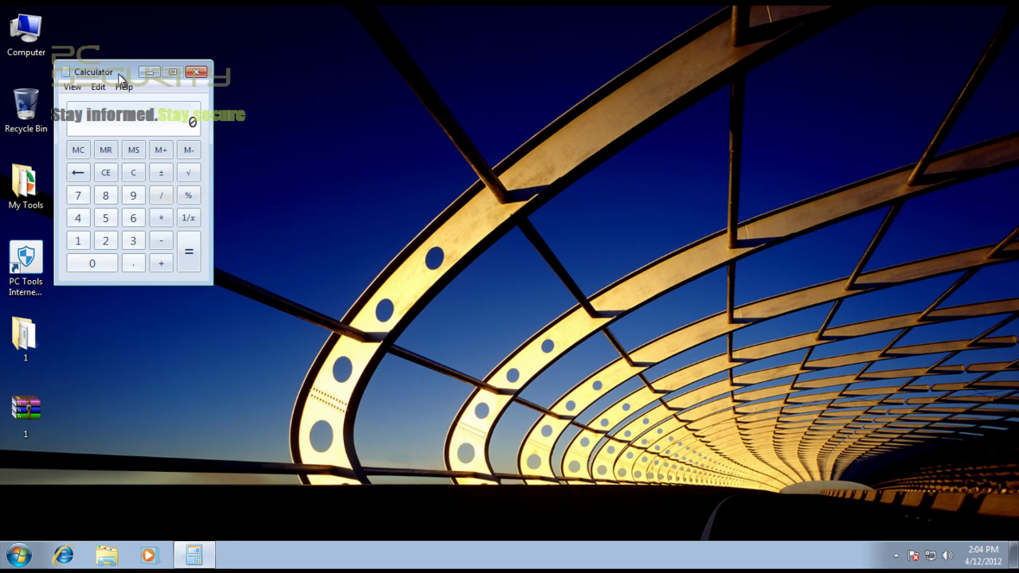
left_click_drag(154, 73, 338, 68)
left_click(315, 234)
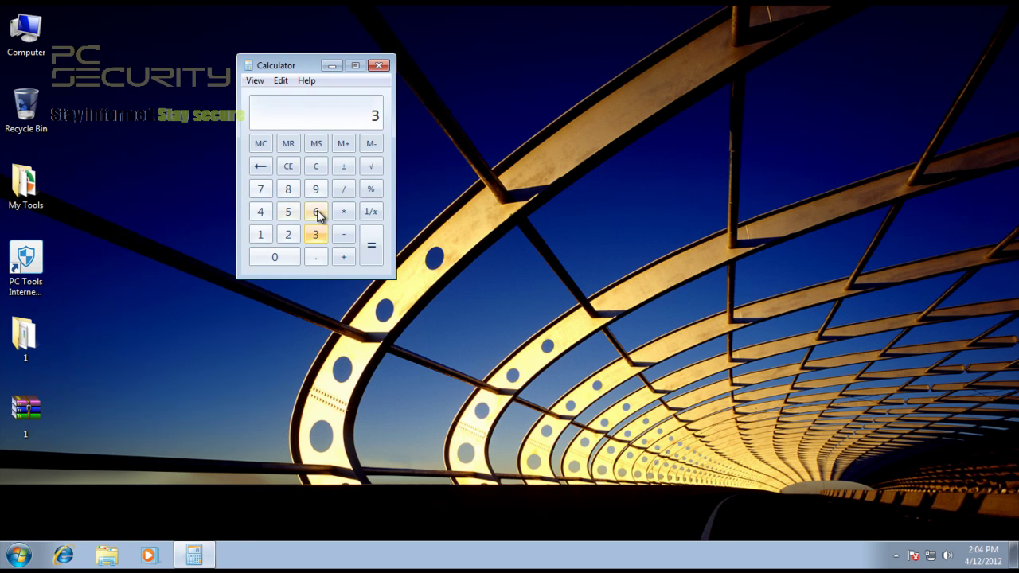
left_click(315, 211)
left_click(265, 193)
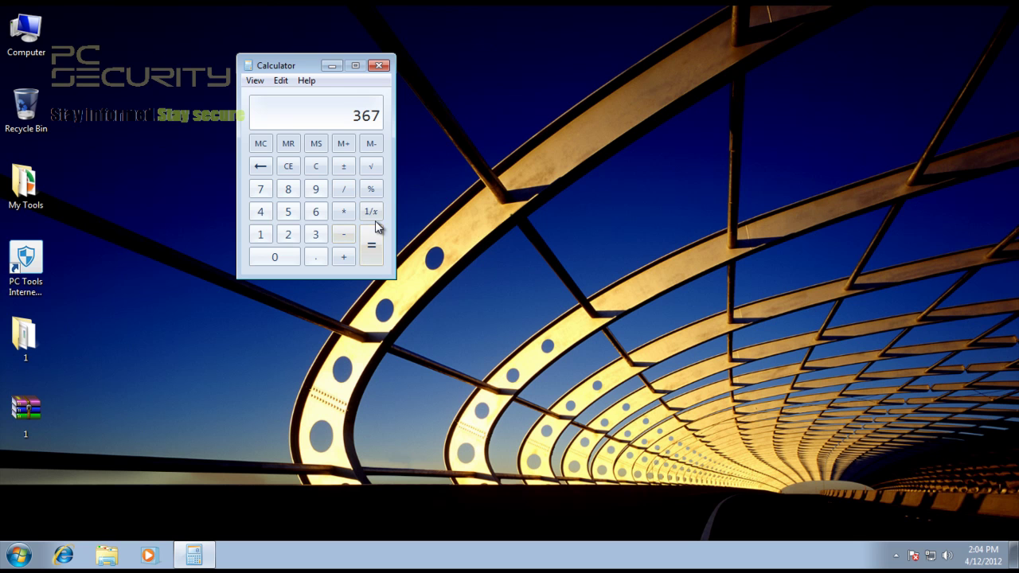
key("BackSpace")
key("BackSpace")
key("BackSpace")
Divide the 275 infections by the 367 scanned items in the Calculator and close it
left_click(284, 238)
left_click(262, 191)
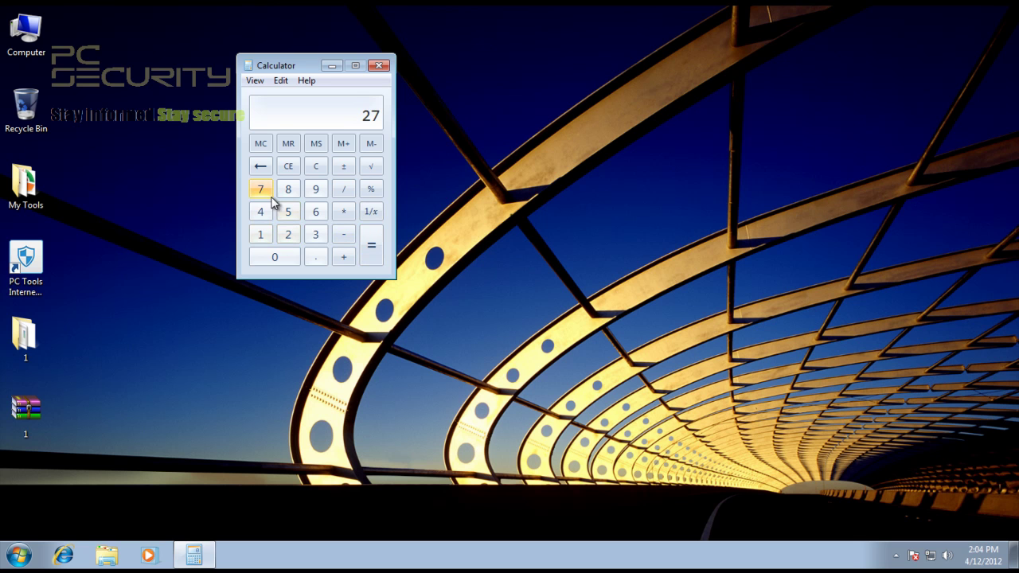
left_click(290, 212)
left_click(345, 191)
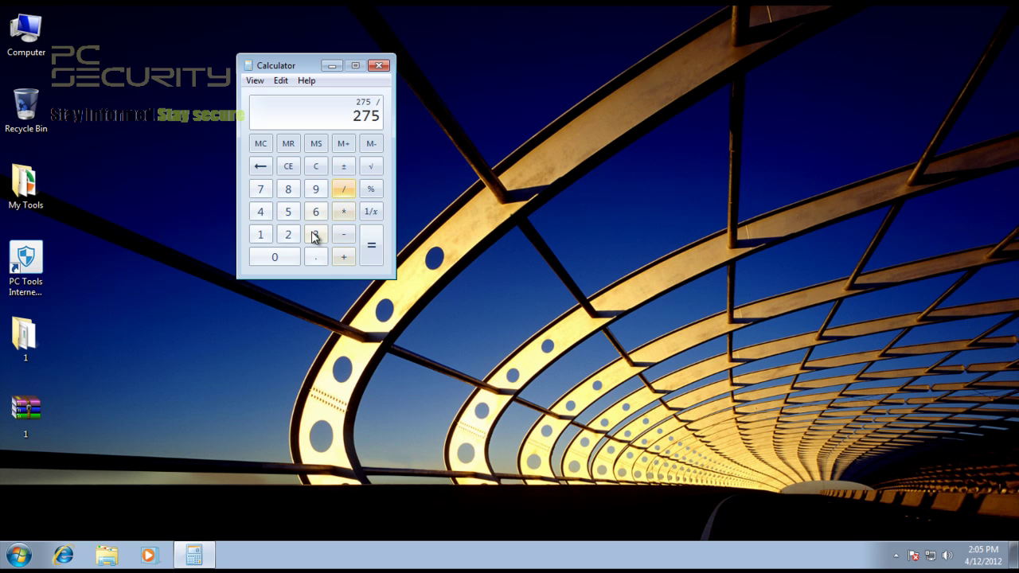
left_click(316, 234)
left_click(315, 212)
left_click(261, 192)
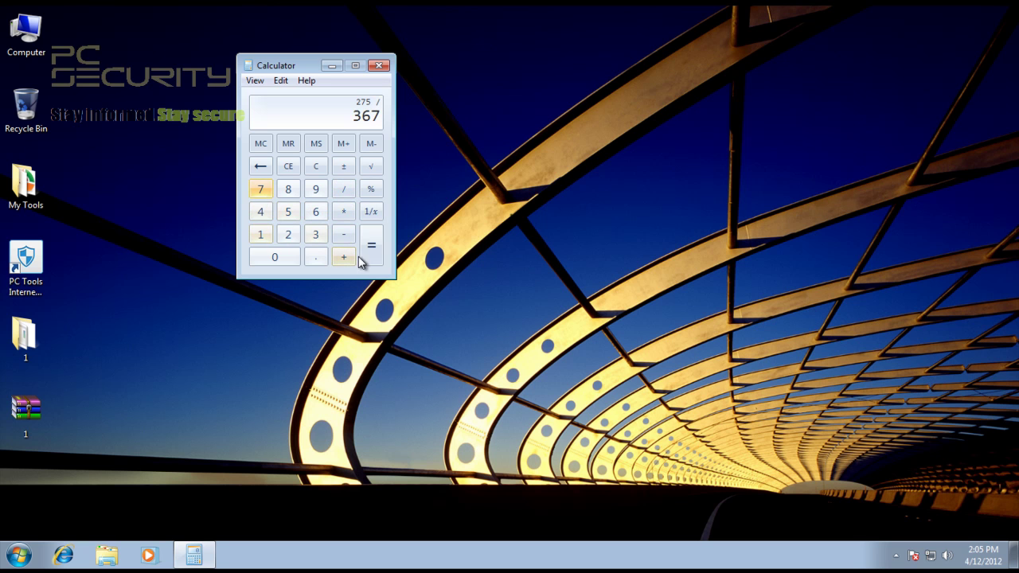
left_click(370, 249)
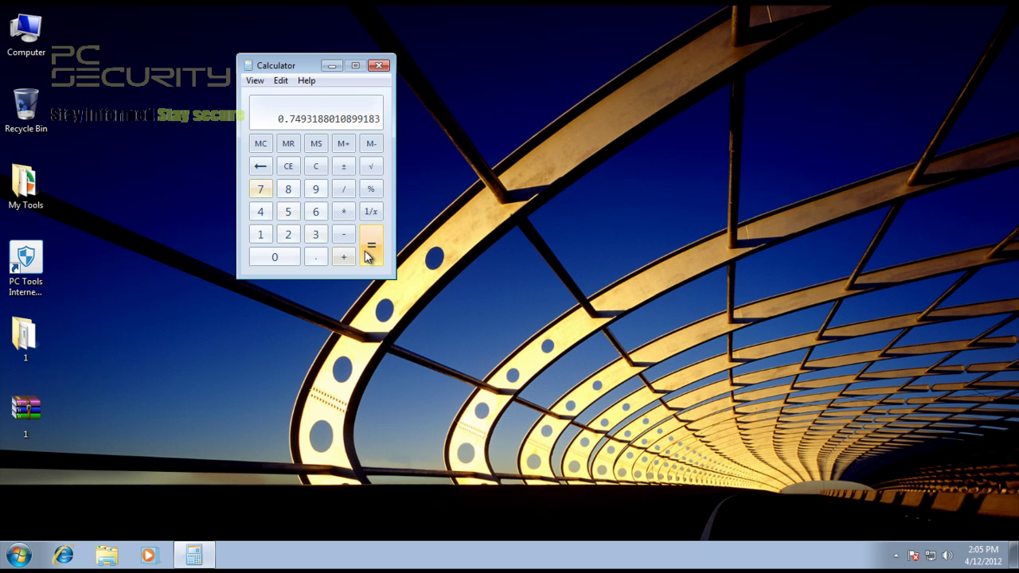
left_click(382, 66)
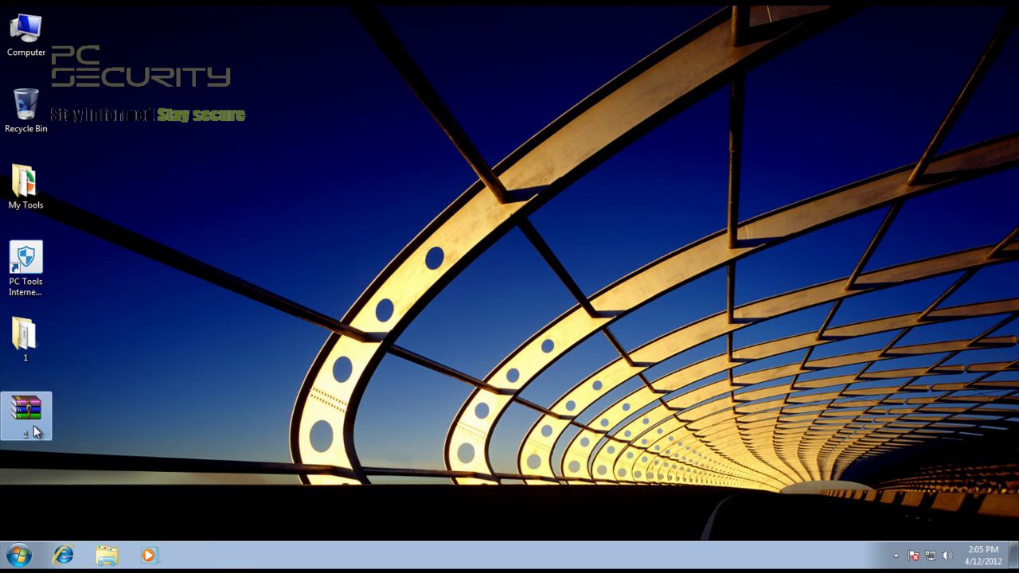
left_click(24, 334)
left_click_drag(137, 320, 11, 346)
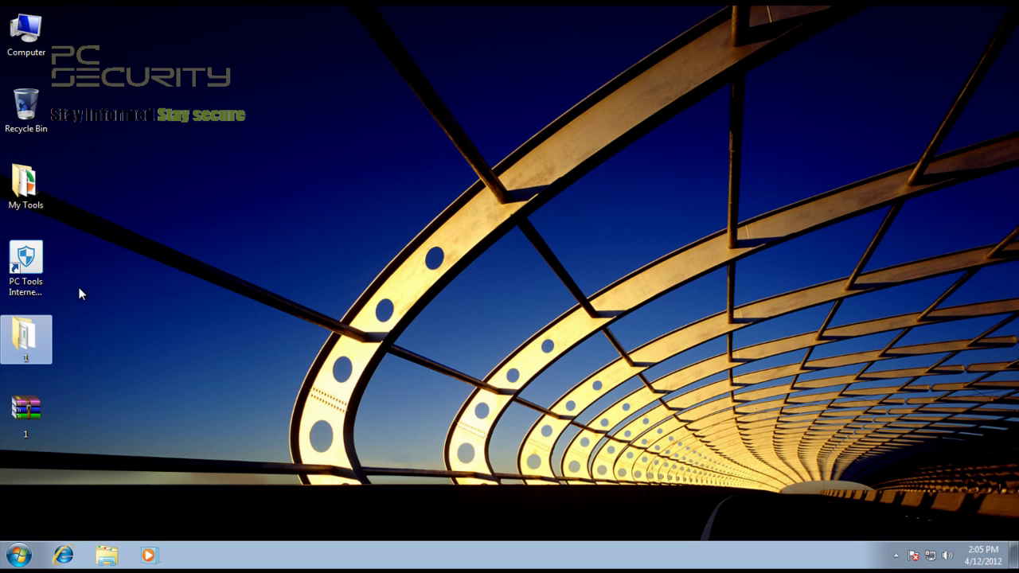
left_click(26, 263)
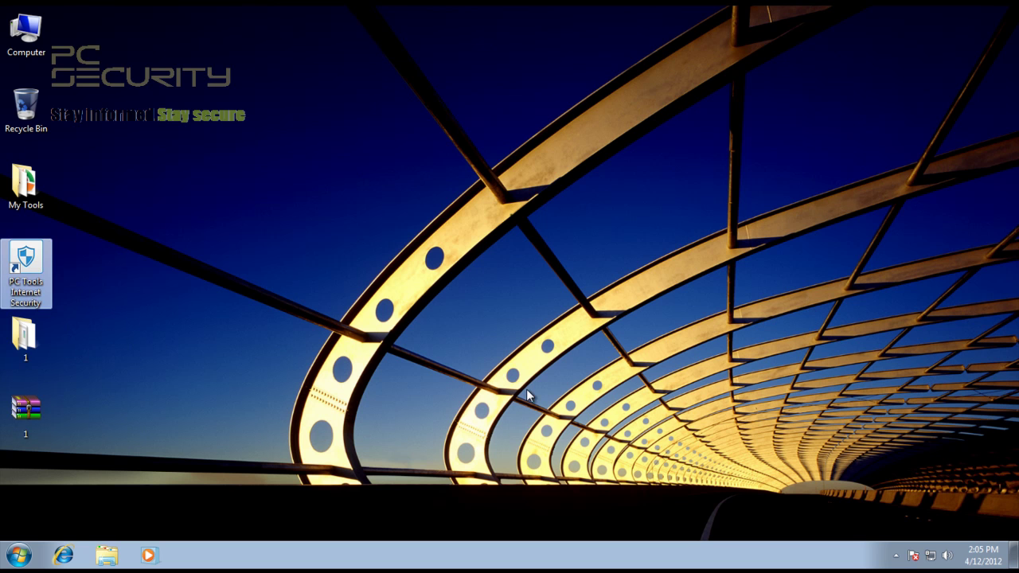
Reopen the PC Tools scan results and check the contents of folder 1 on the desktop
left_click(895, 556)
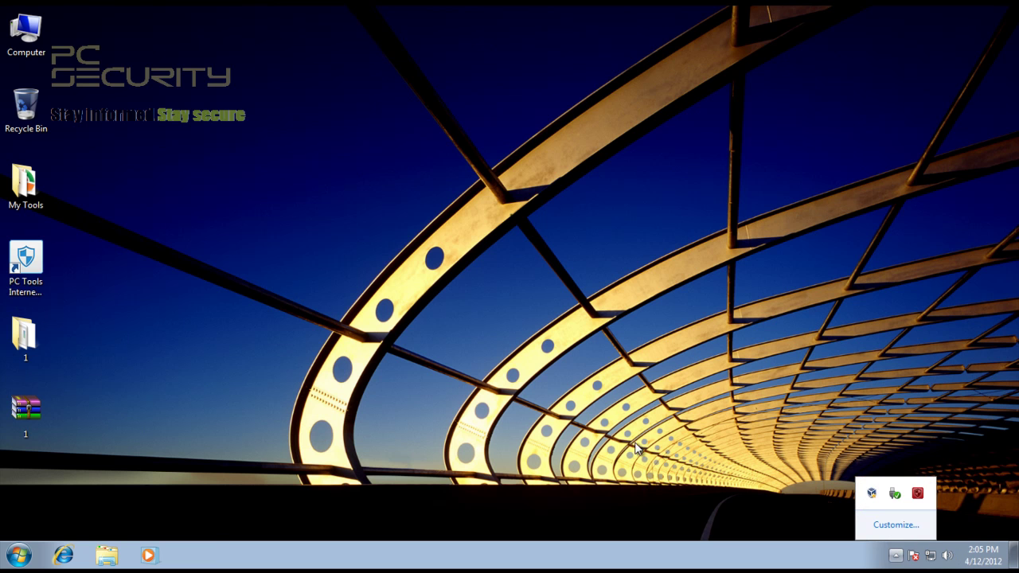
left_click(923, 494)
scroll(417, 230, "up", 5)
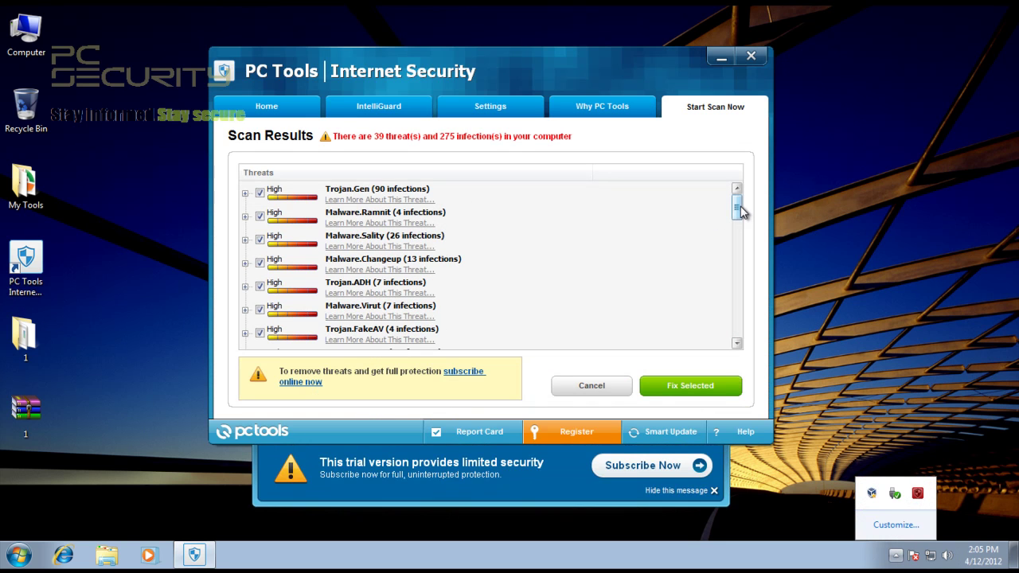
left_click_drag(740, 209, 740, 234)
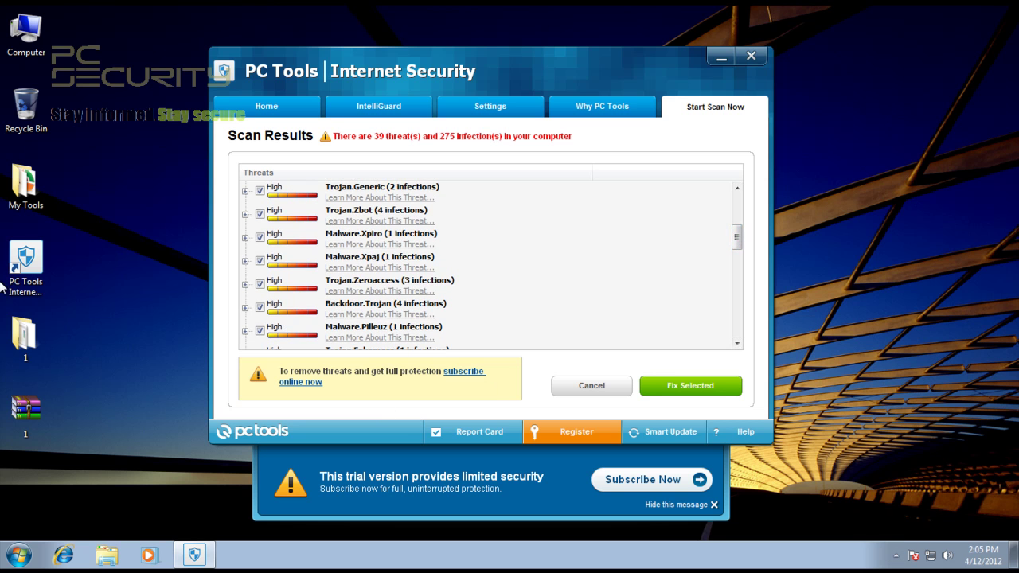
double_click(26, 335)
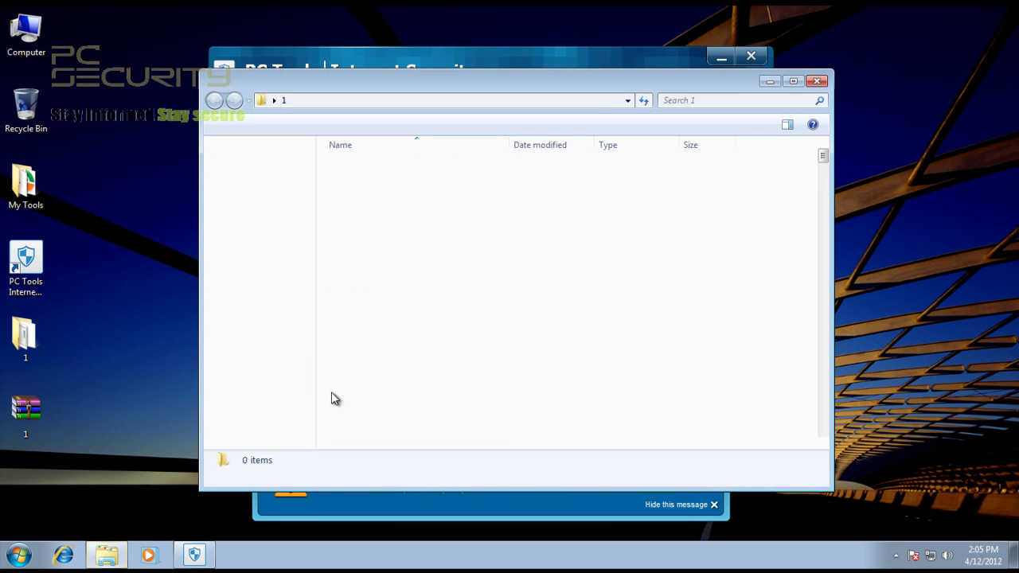
left_click(824, 81)
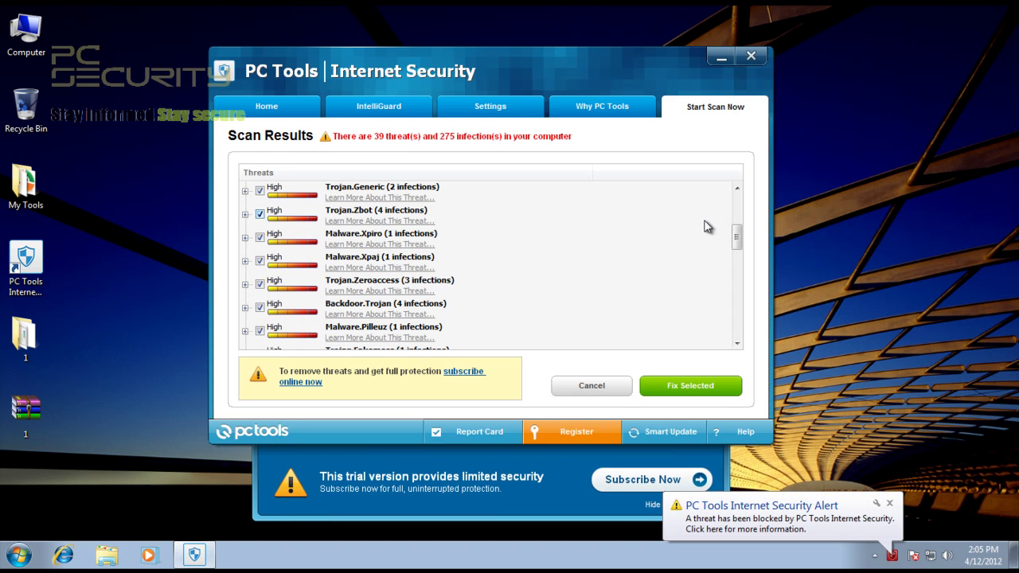
Review the end of the threat list, and close the scan results window and the security alert
left_click_drag(733, 242, 736, 347)
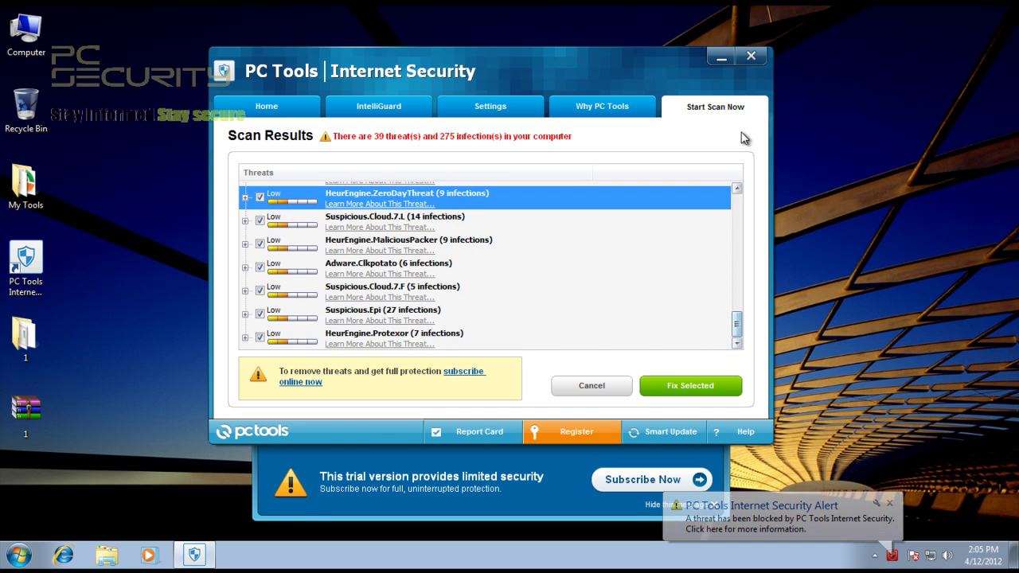
left_click(750, 55)
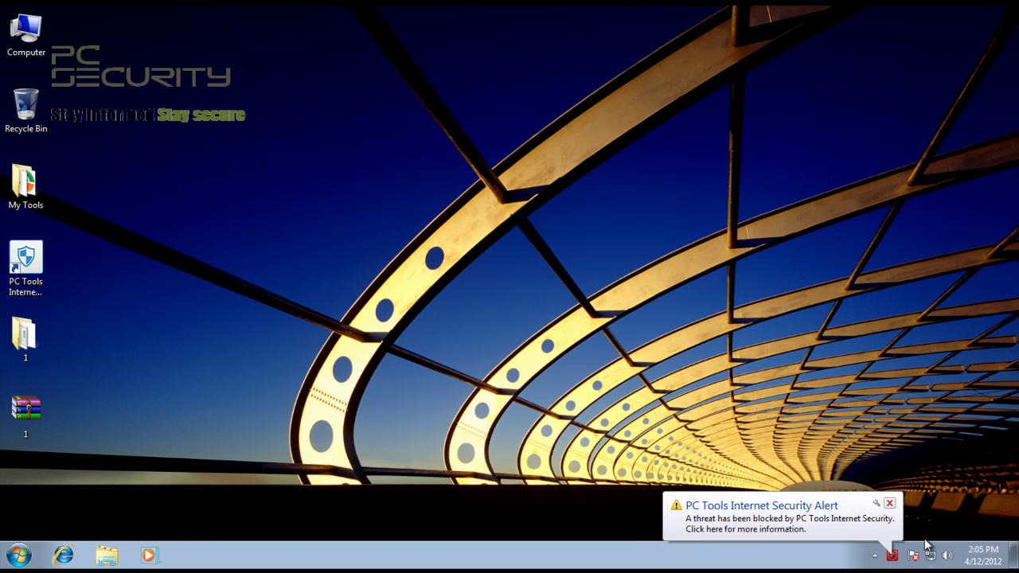
left_click(889, 503)
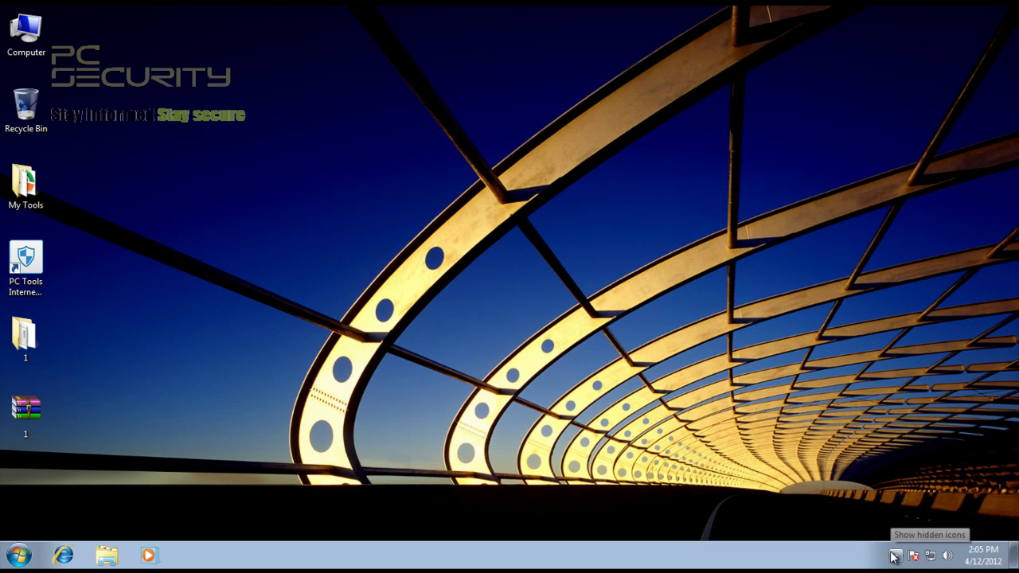
Reopen PC Tools Internet Security and examine its activity history and home protection summary
double_click(26, 258)
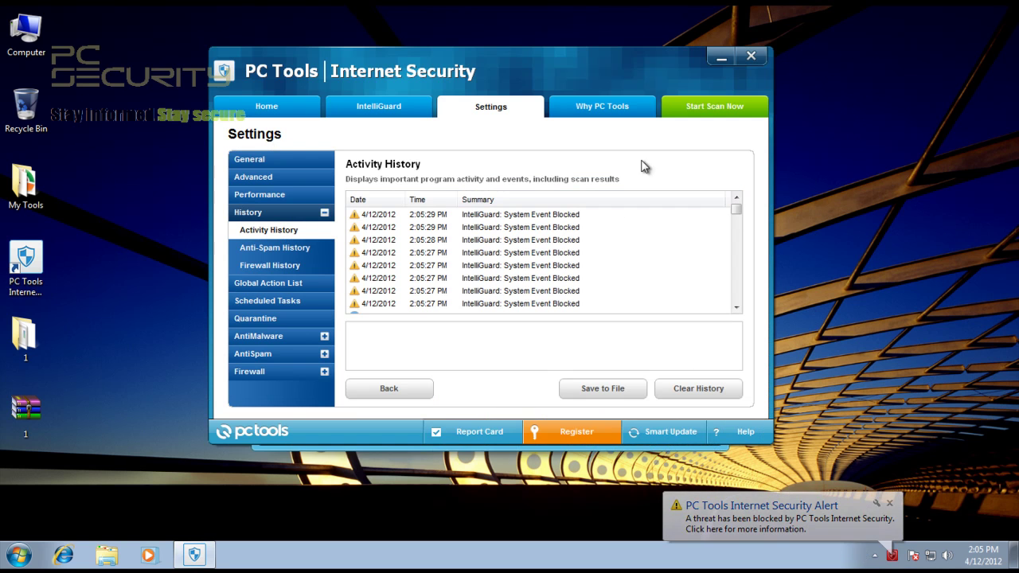
left_click(284, 117)
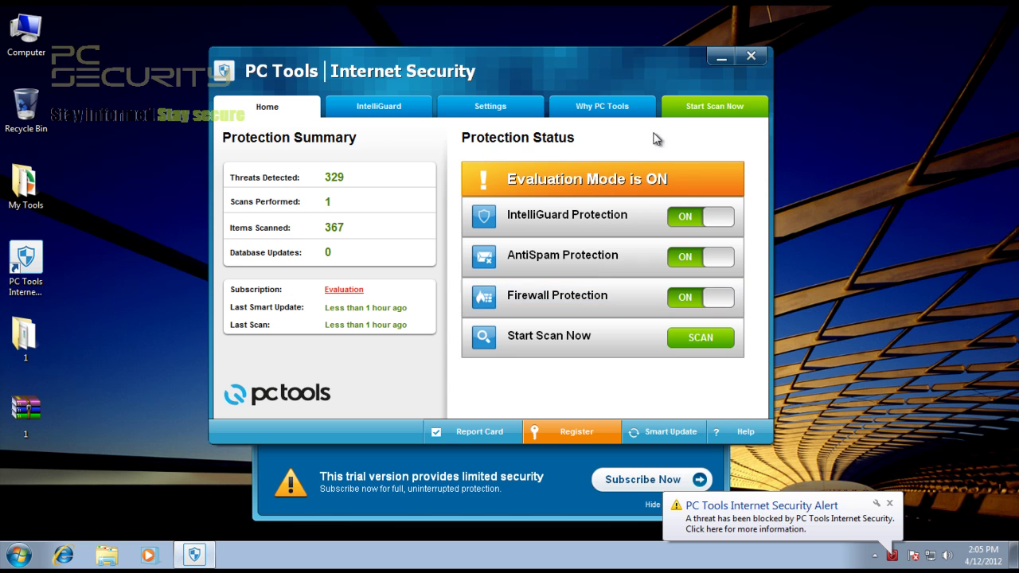
left_click_drag(347, 95, 401, 107)
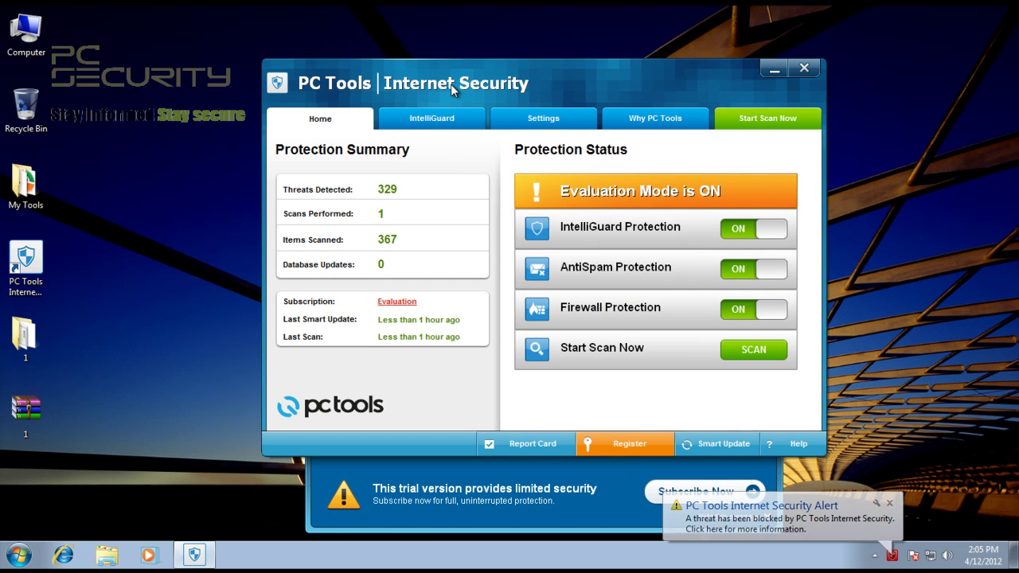
Close the PC Tools window and dismiss the blocked-threat alert
left_click(803, 68)
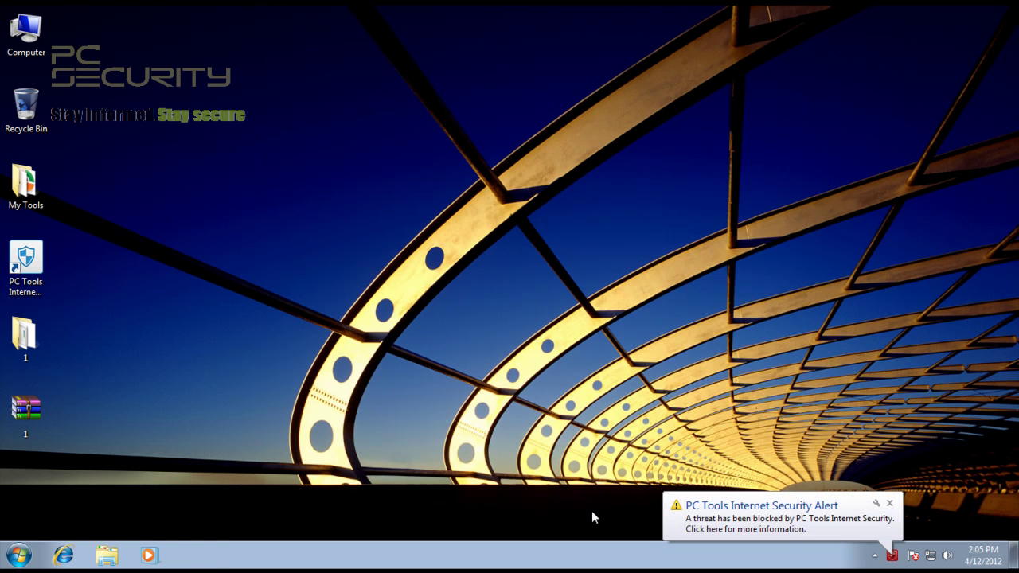
left_click(890, 504)
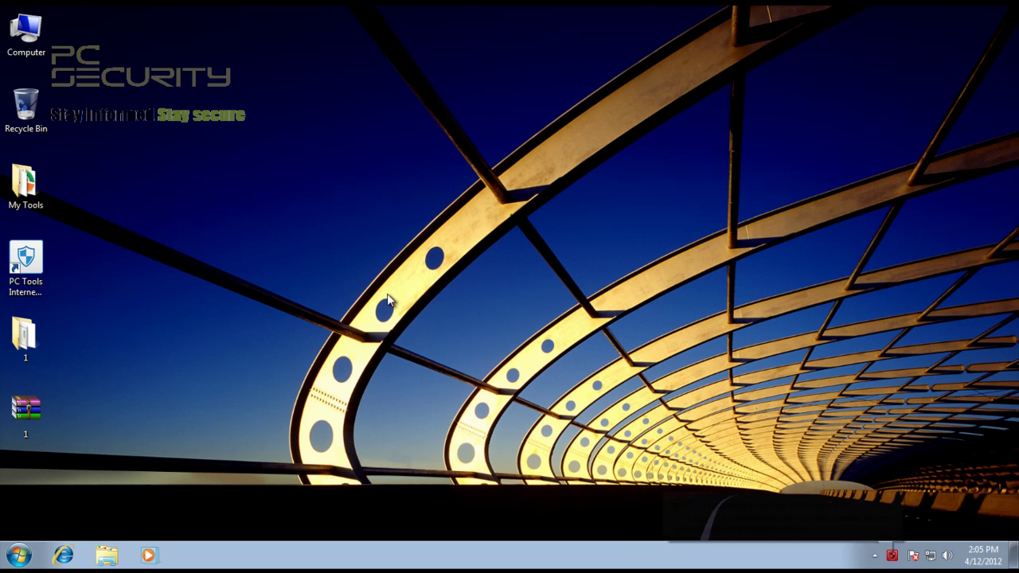
left_click(891, 505)
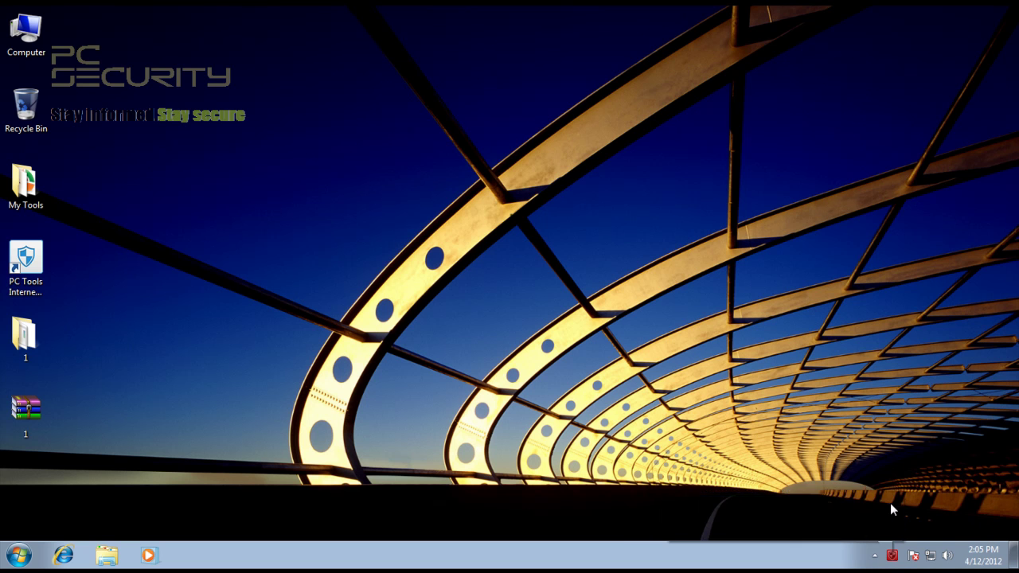